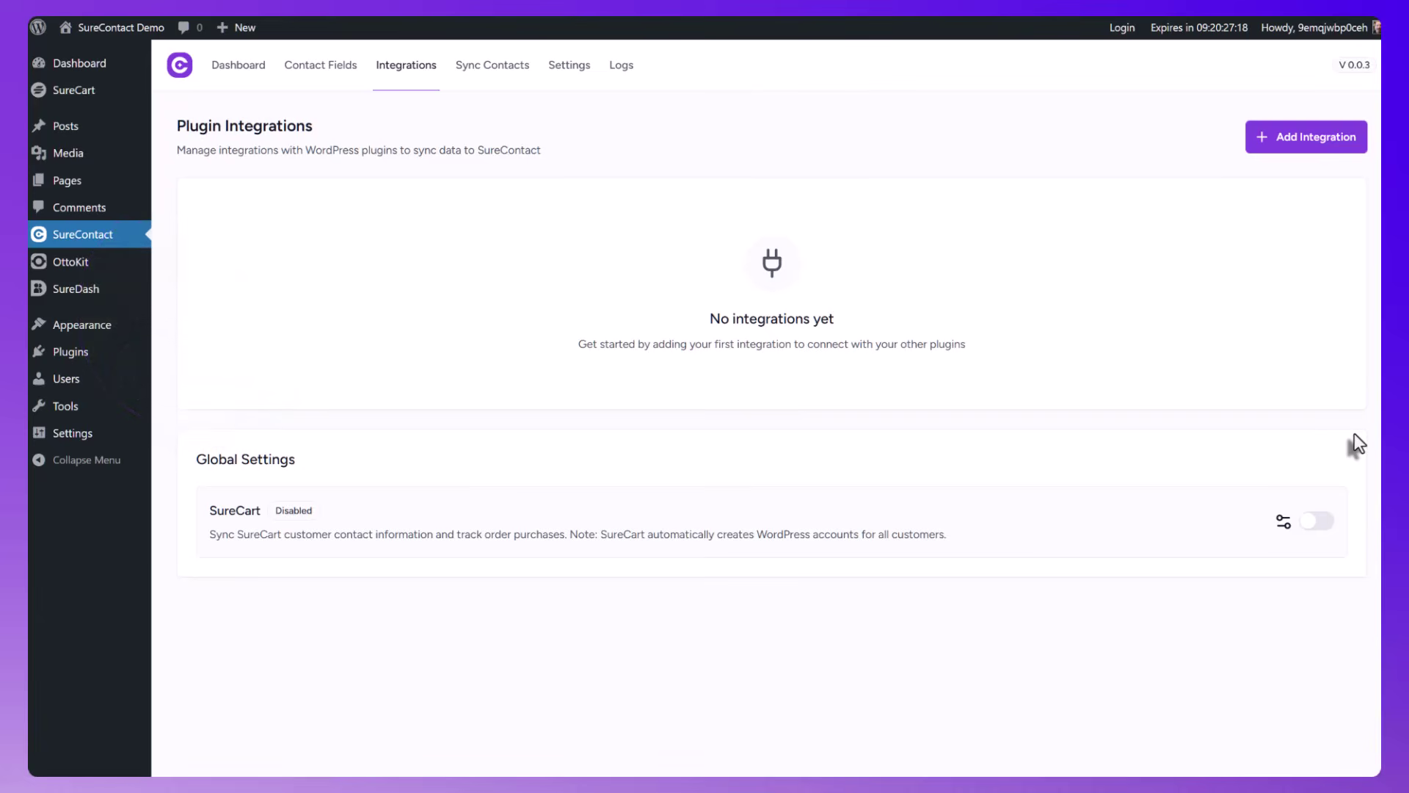
Enable the SureCart global sync and review its customer and order tracking options
left_click(1325, 524)
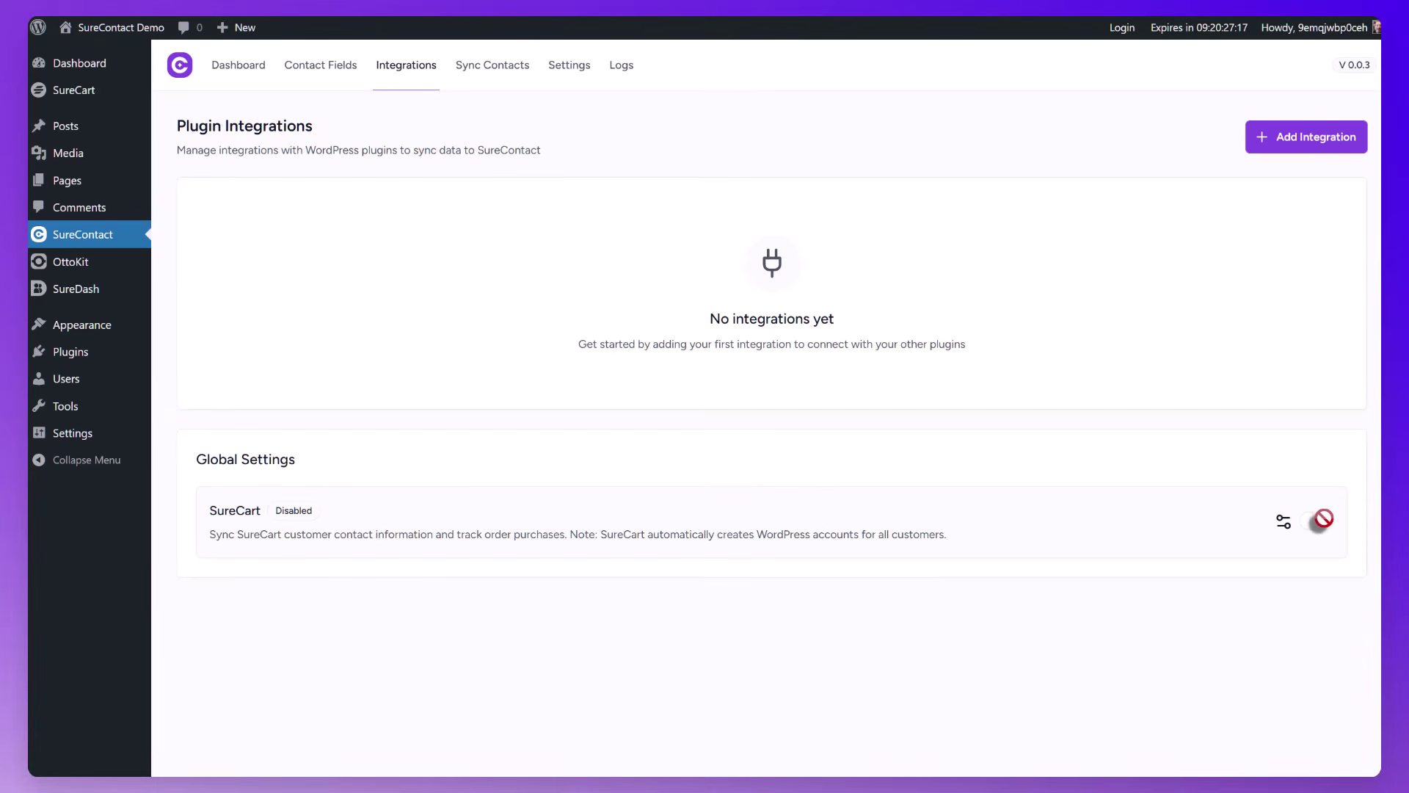
left_click(1283, 524)
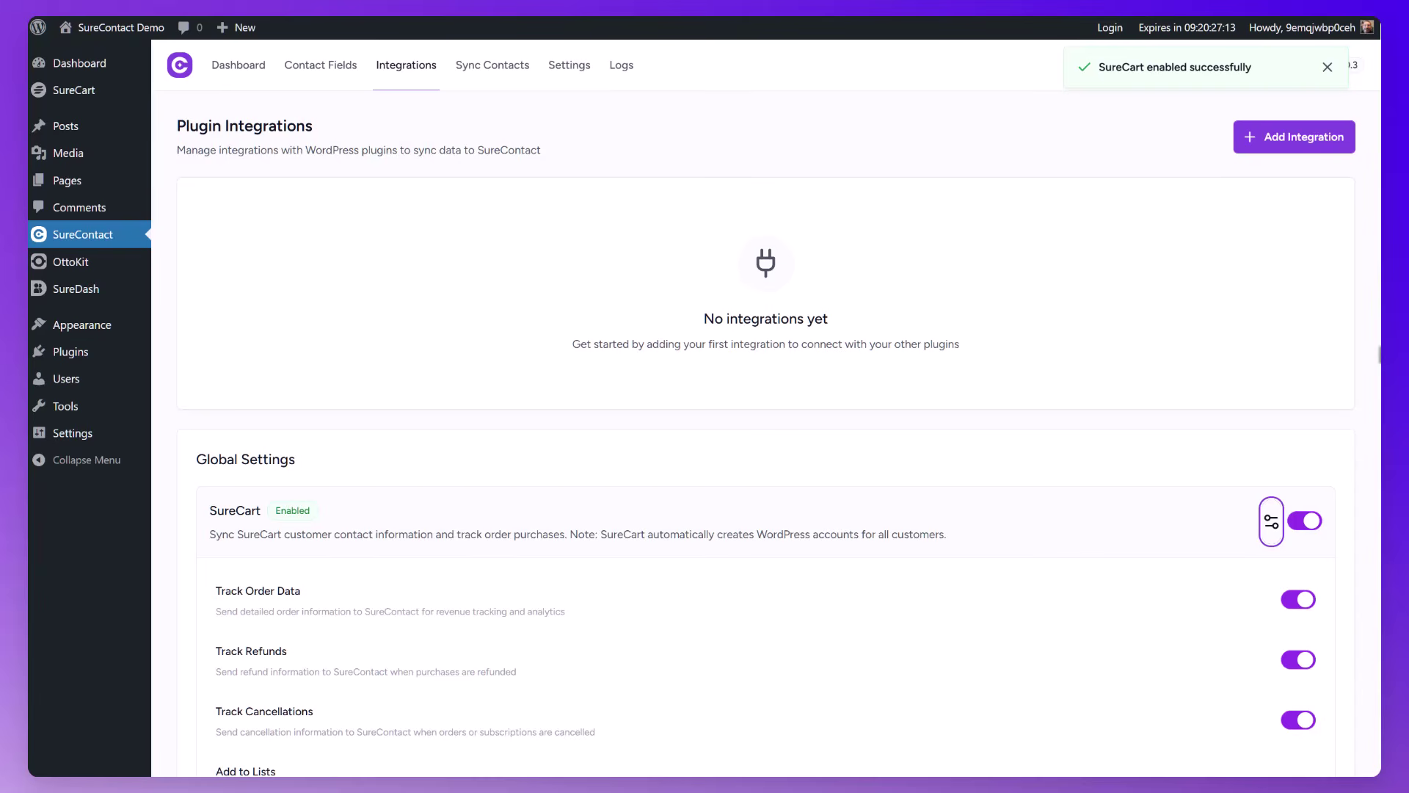
left_click_drag(1381, 348, 1359, 631)
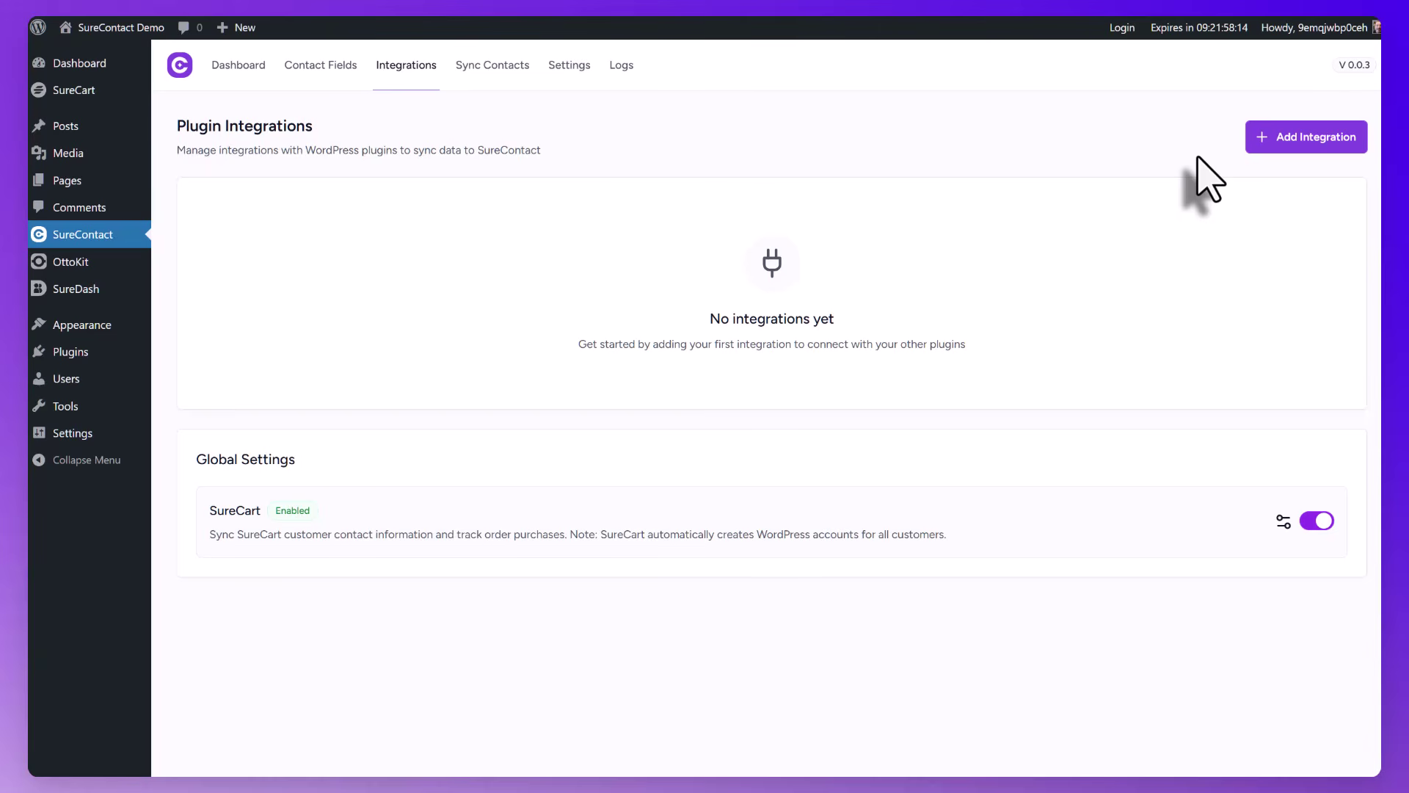
Add a SureCart integration rule with its type set to Product
left_click(1285, 147)
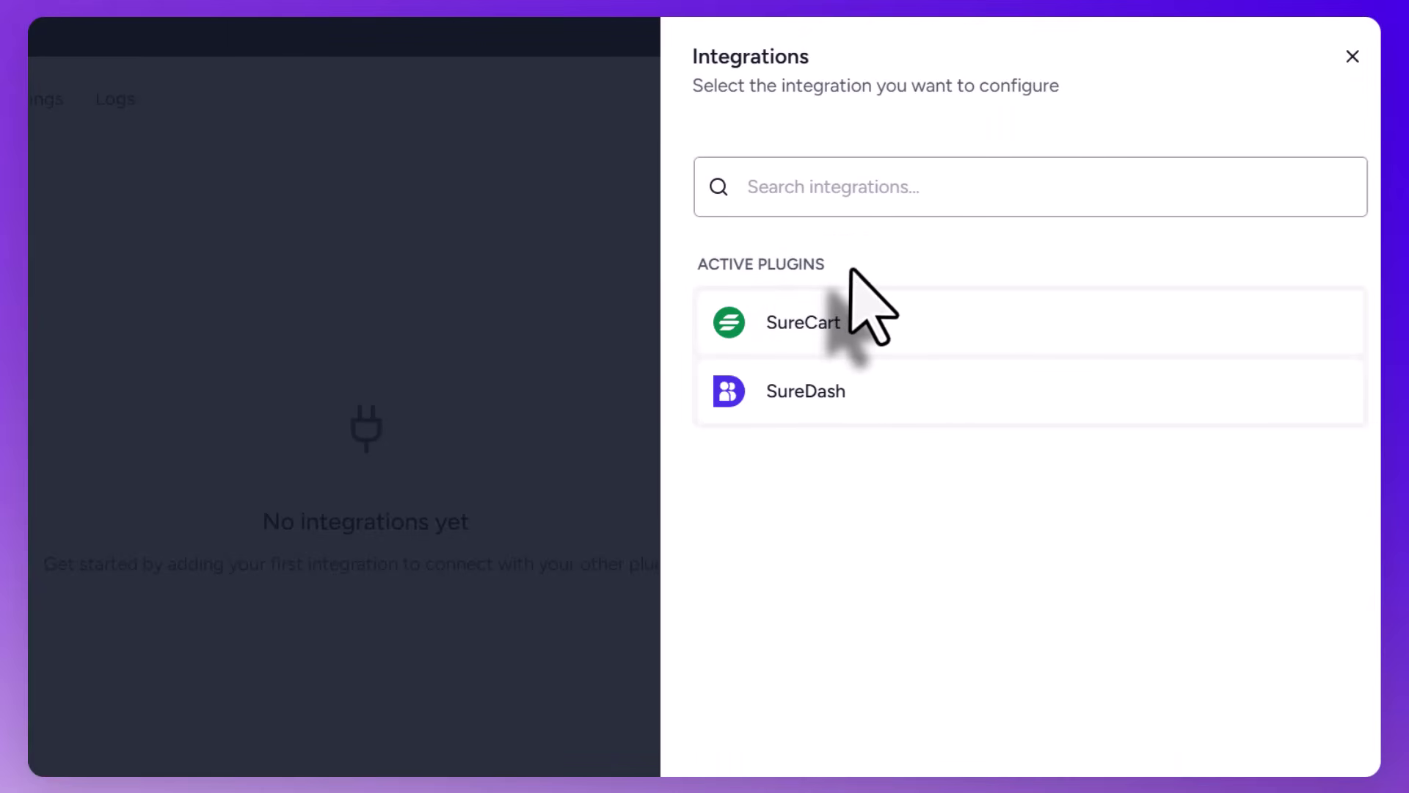
left_click(818, 328)
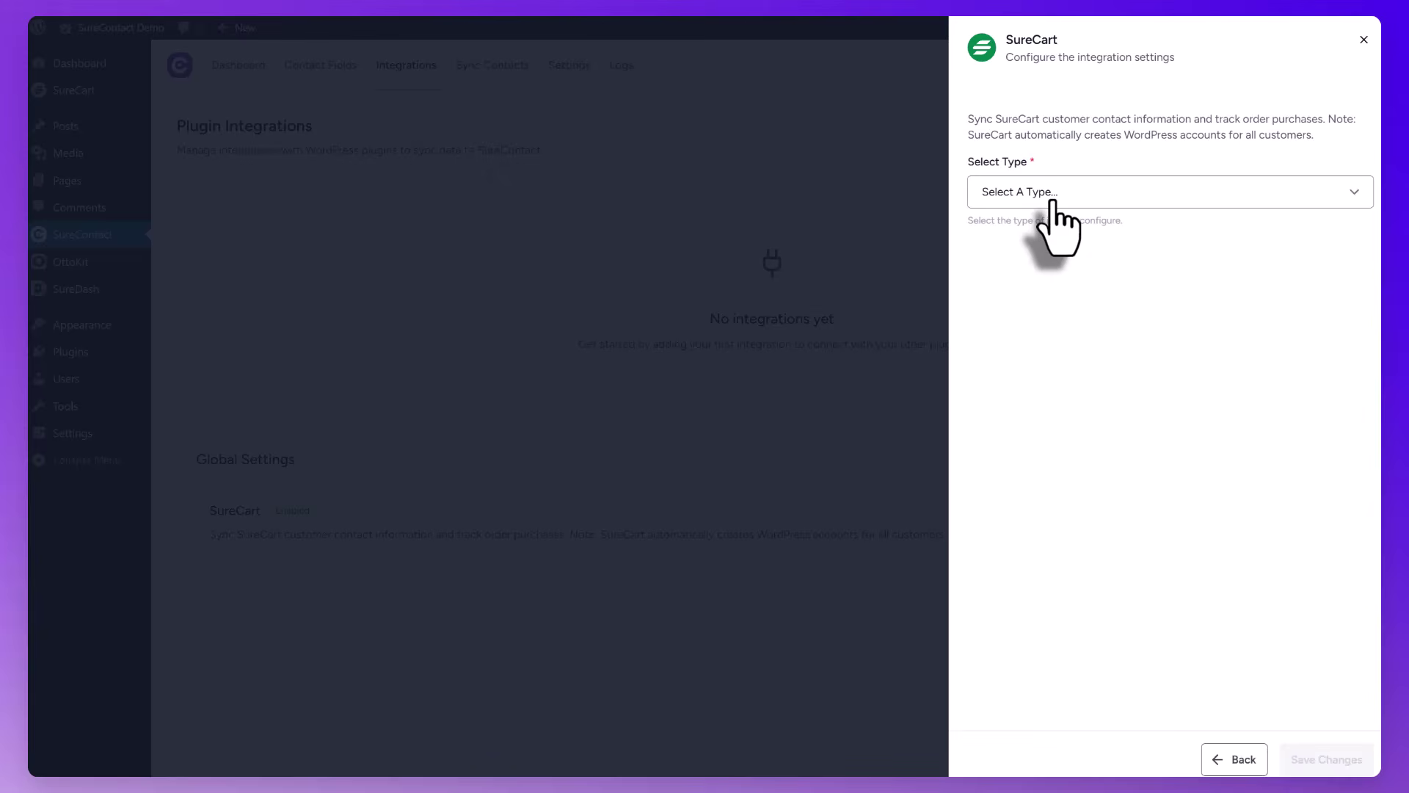
left_click(1051, 197)
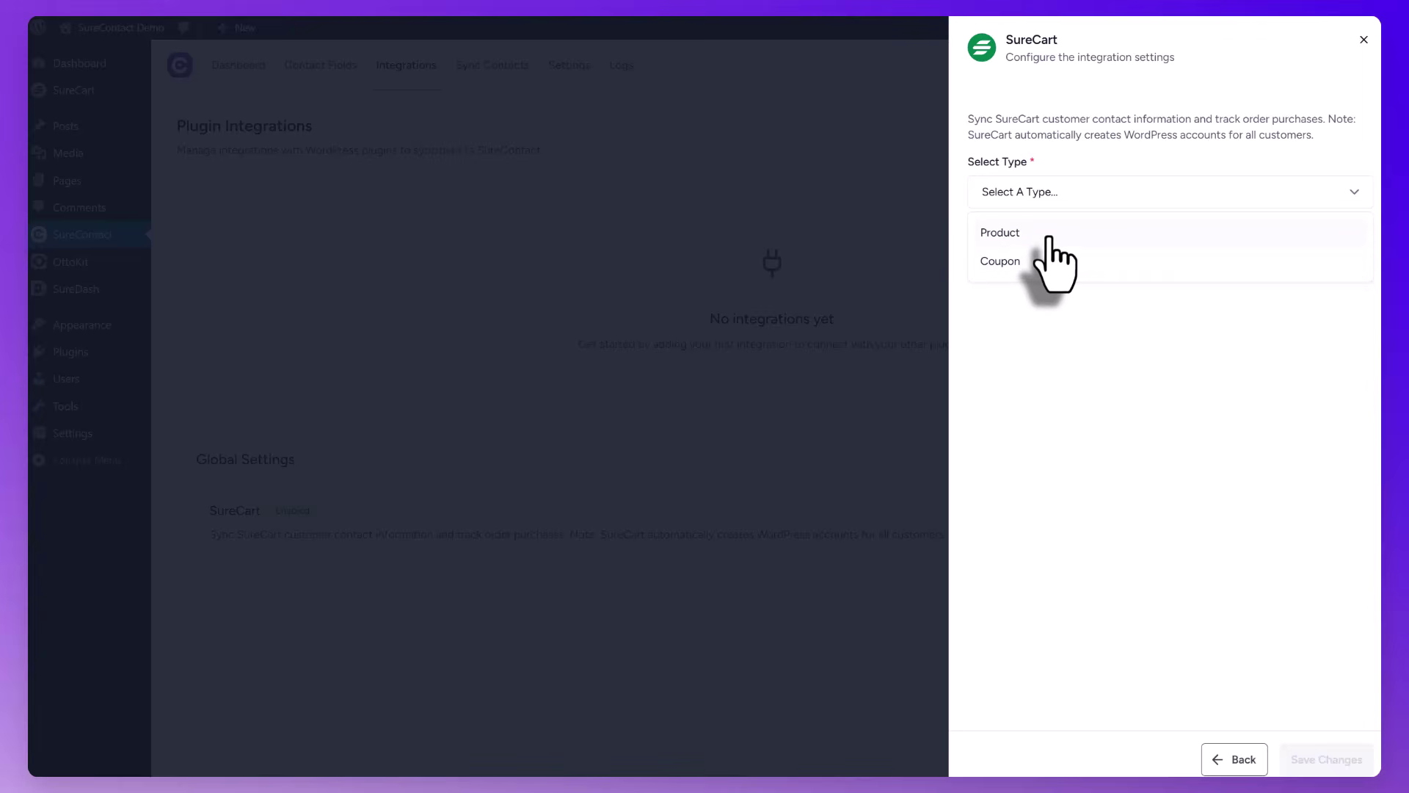
left_click(1049, 235)
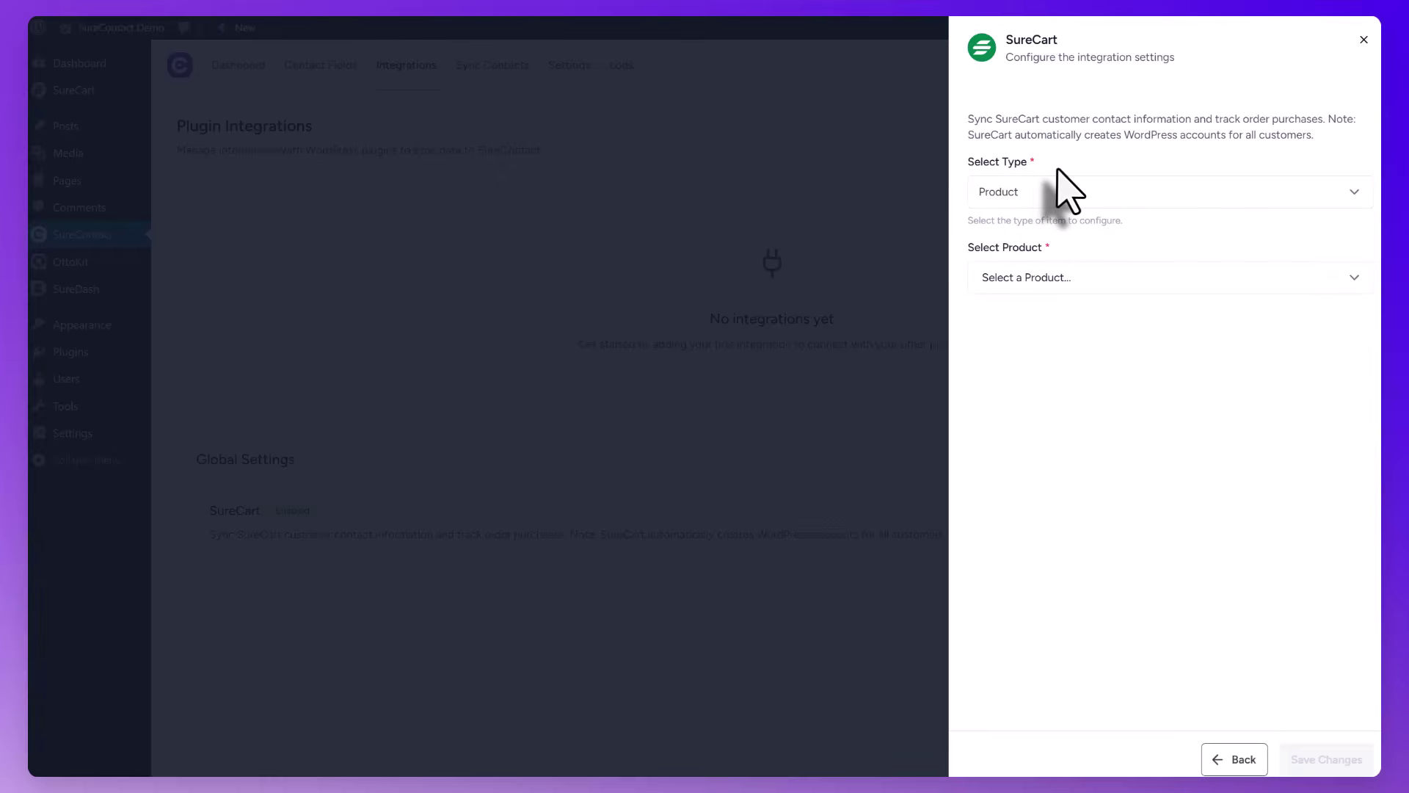
left_click(1073, 275)
Reopen the Select Product list and scroll through the available SureCart products
left_click(1104, 283)
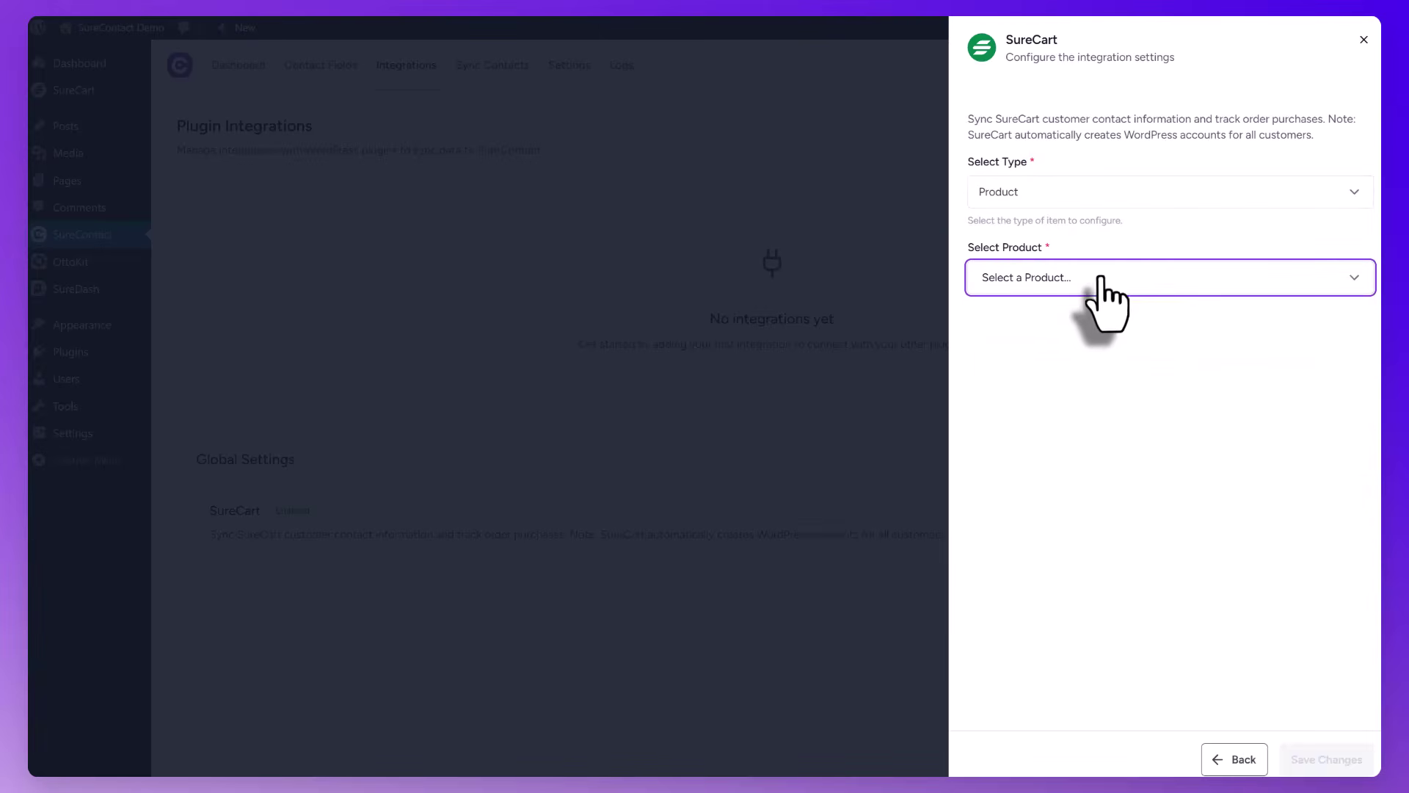
left_click(1106, 279)
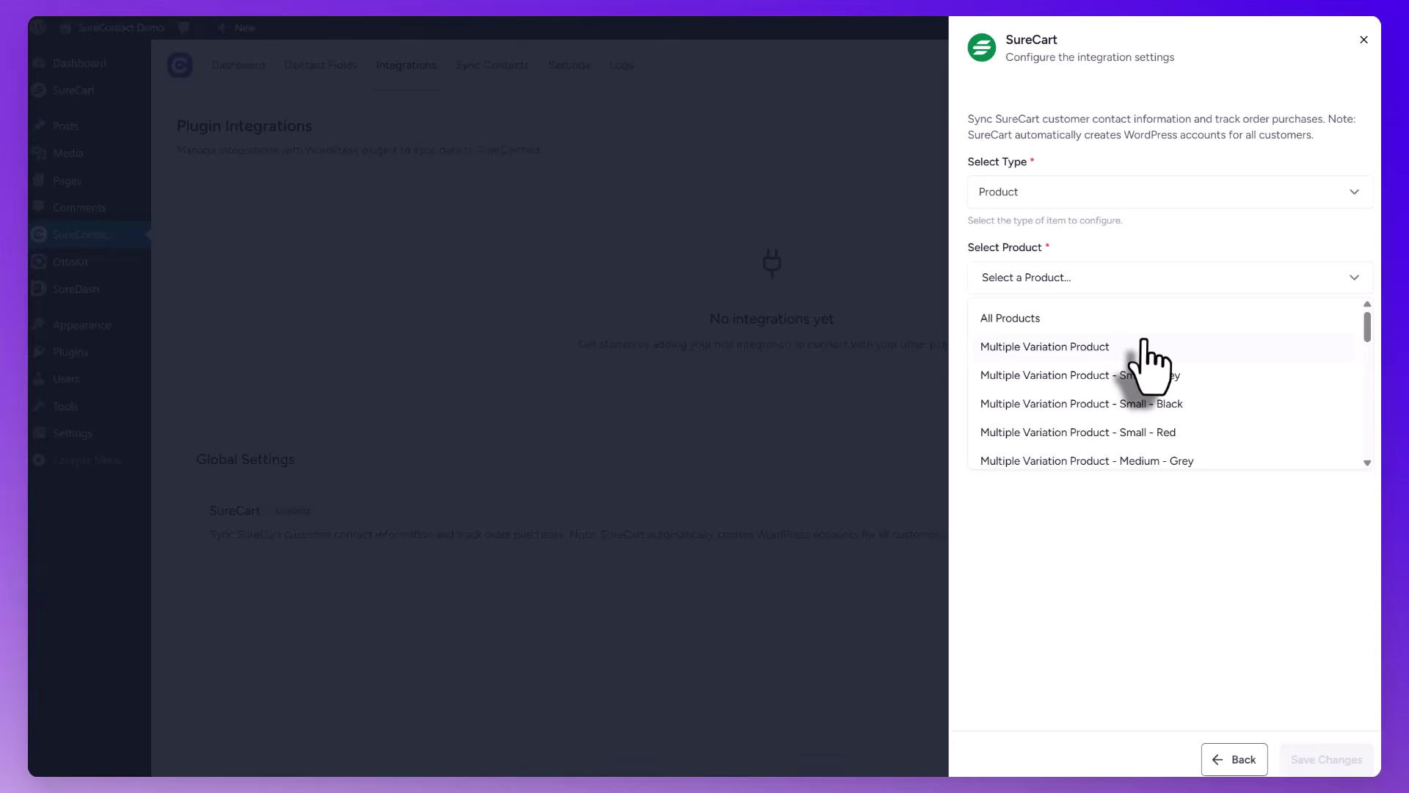
scroll(1183, 370, "down", 8)
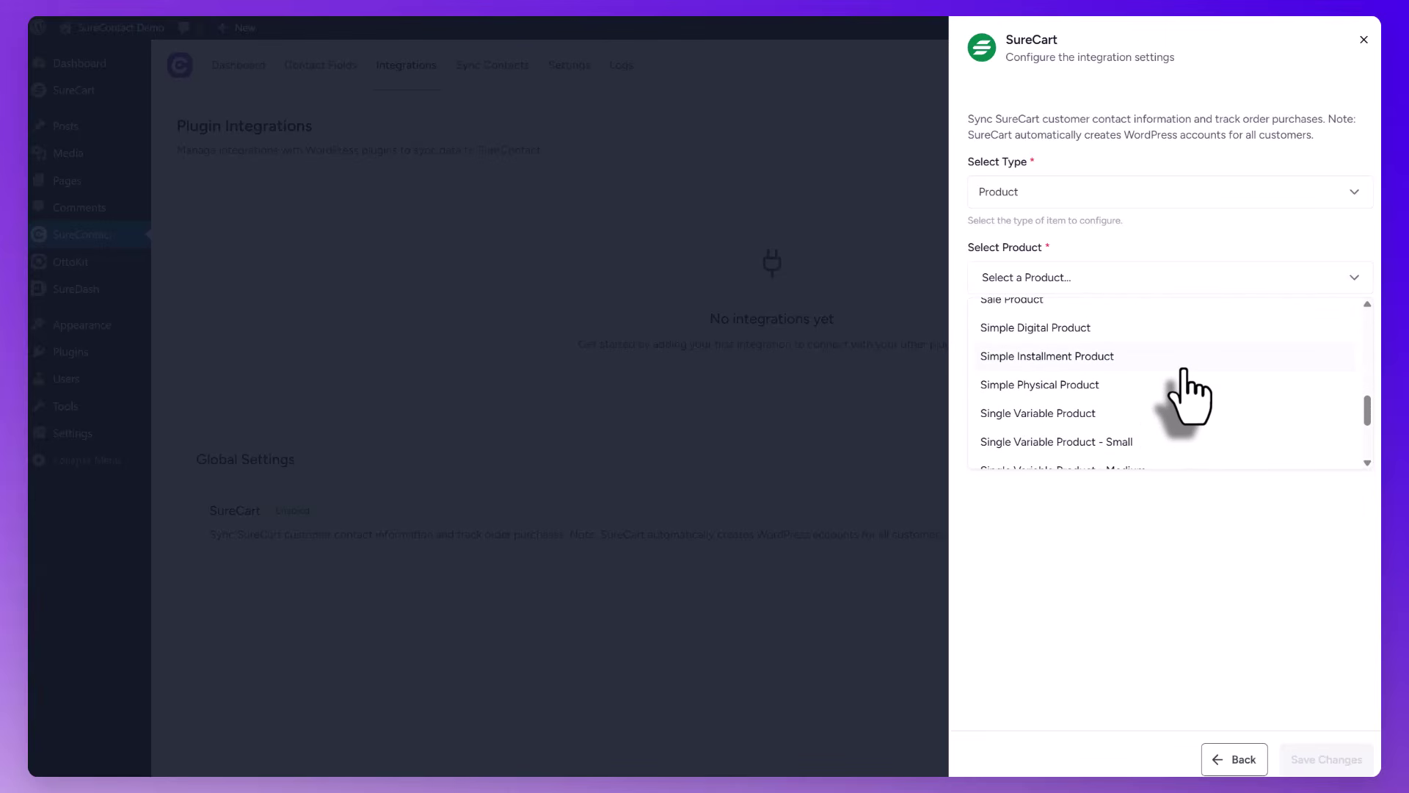
scroll(1183, 370, "down", 2)
scroll(1189, 396, "down", 2)
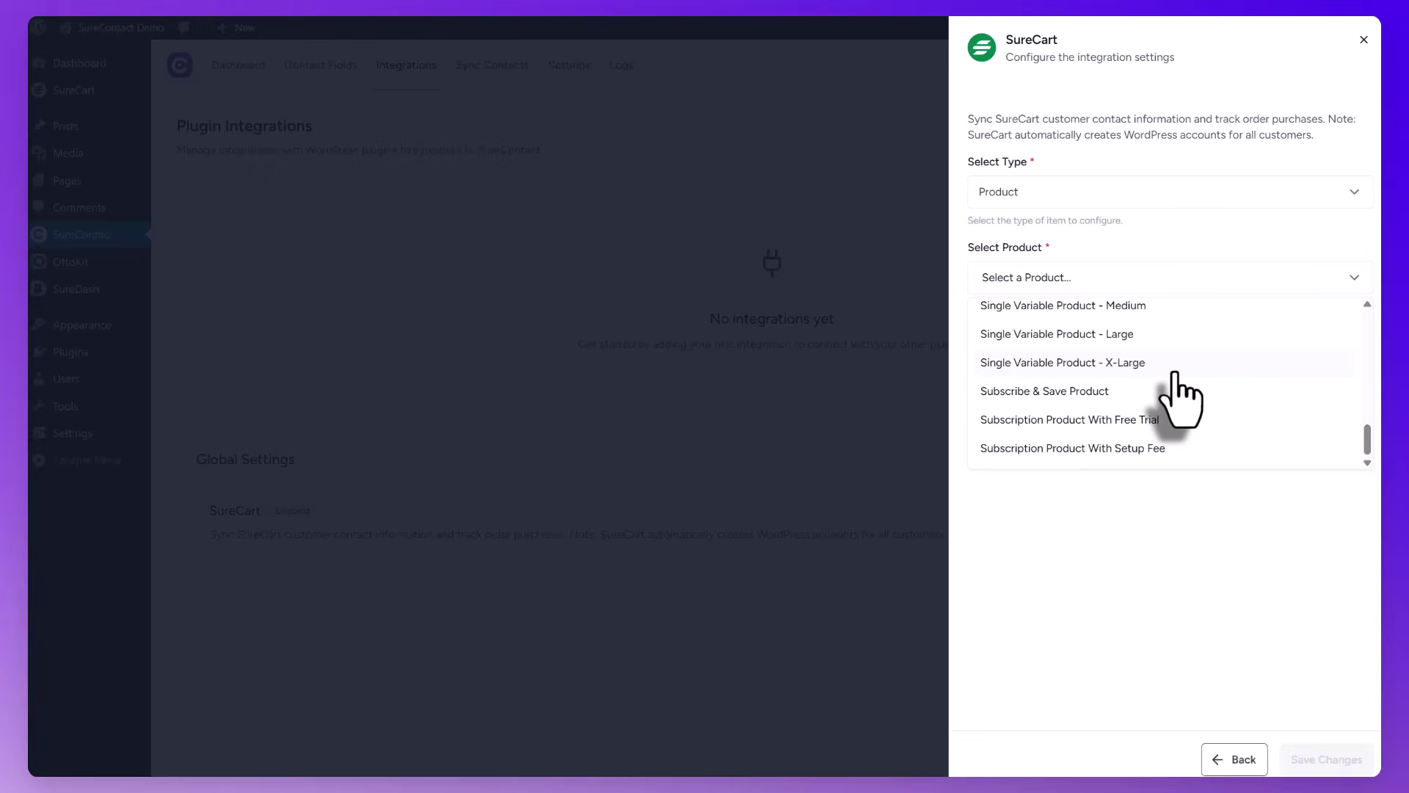
scroll(1175, 373, "up", 2)
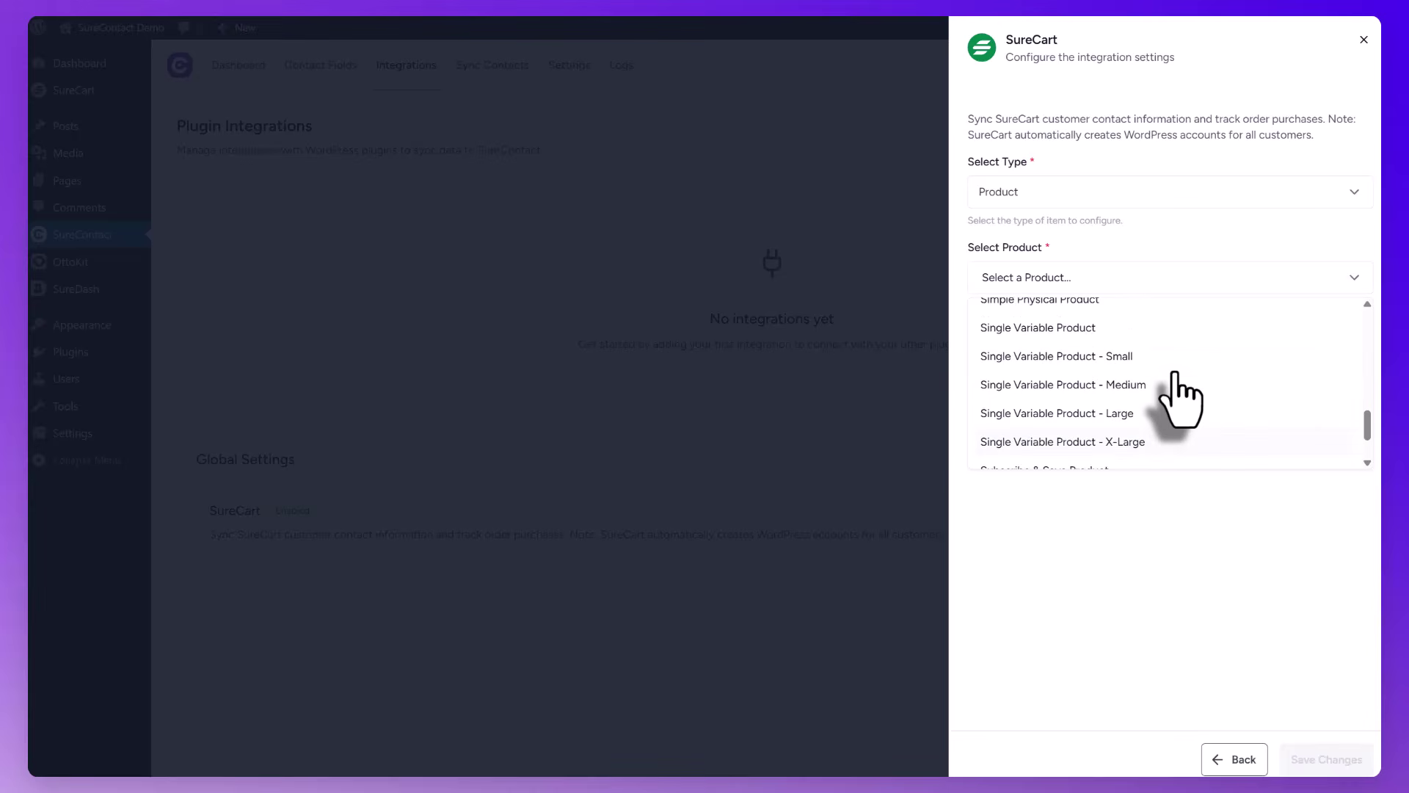
scroll(1179, 400, "up", 2)
scroll(1179, 400, "up", 8)
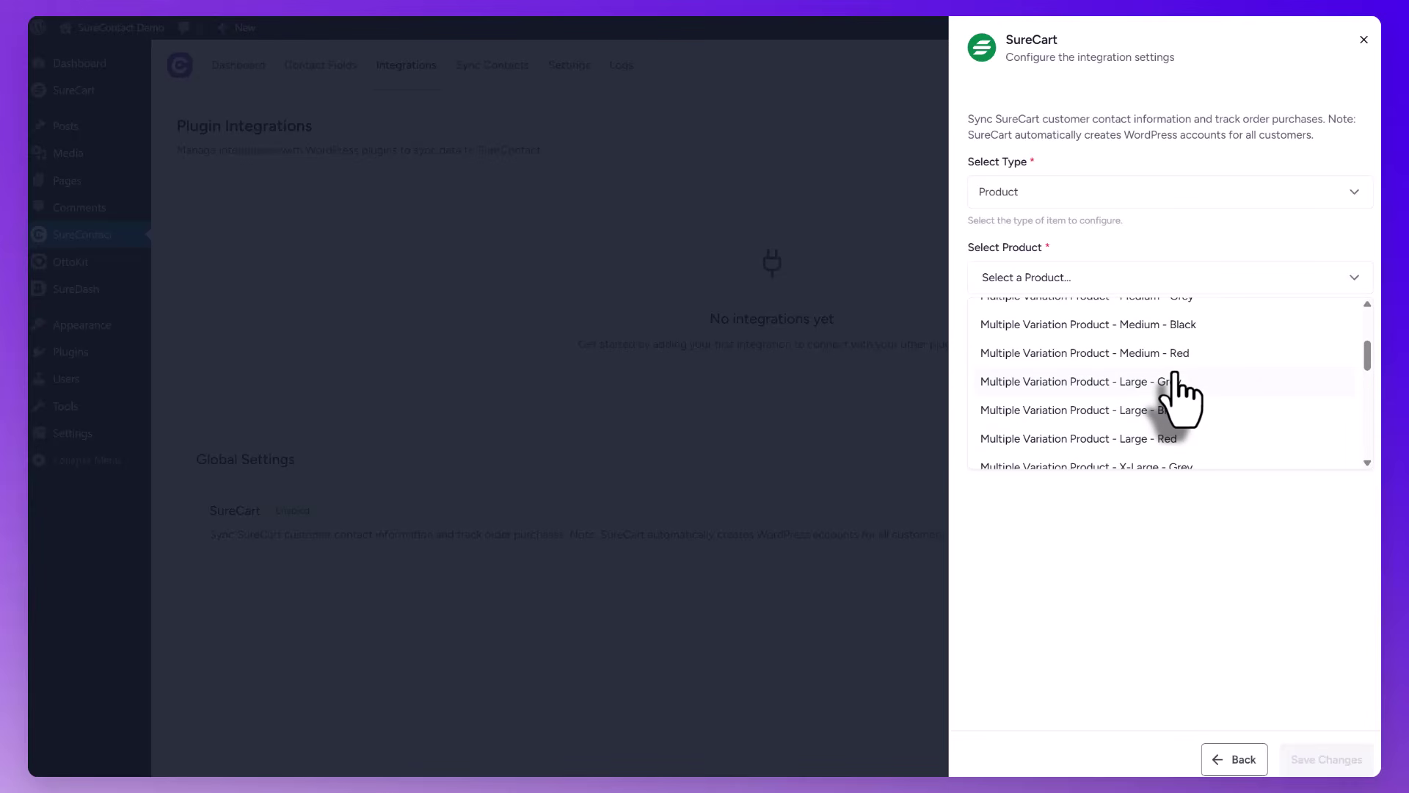
scroll(1176, 378, "up", 3)
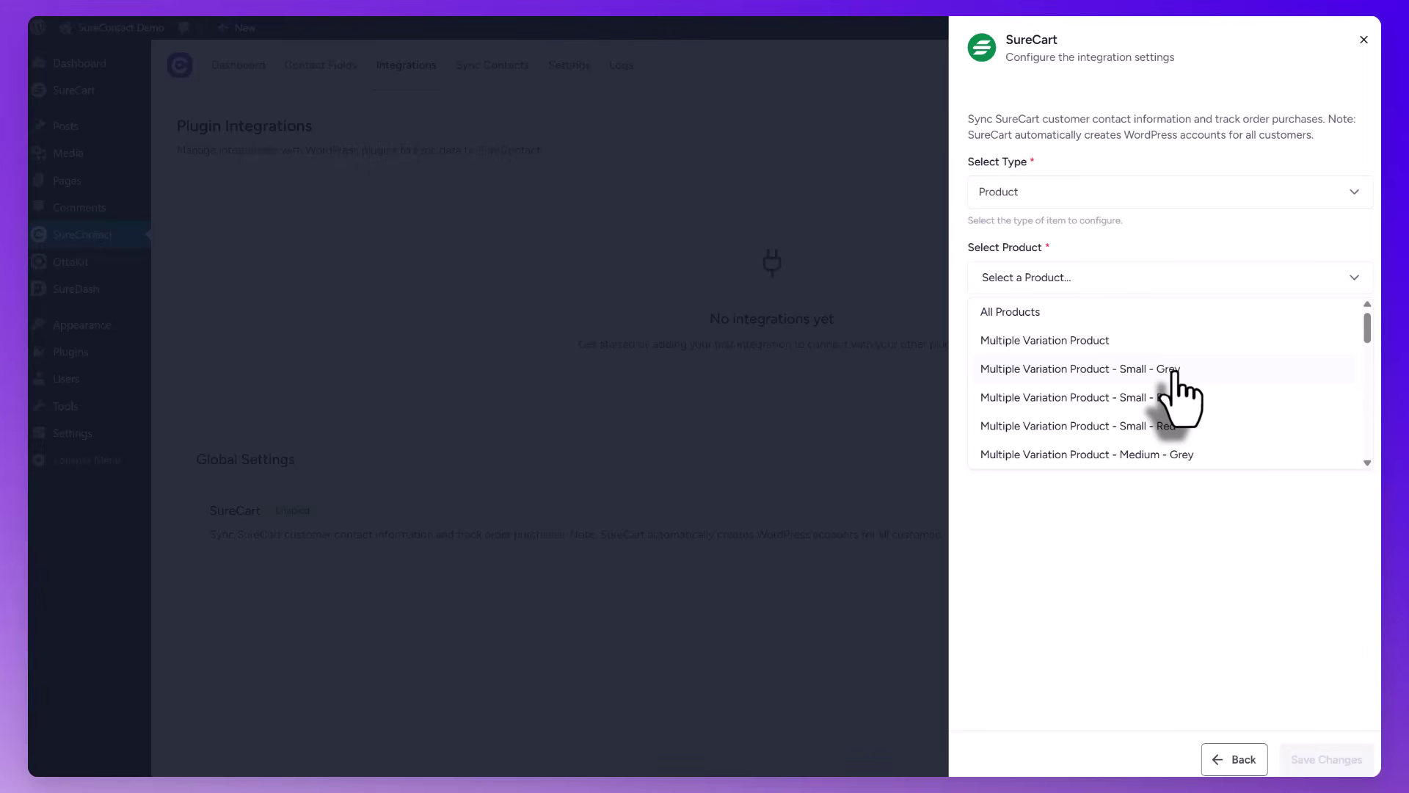
scroll(1177, 378, "down", 3)
scroll(1177, 378, "up", 3)
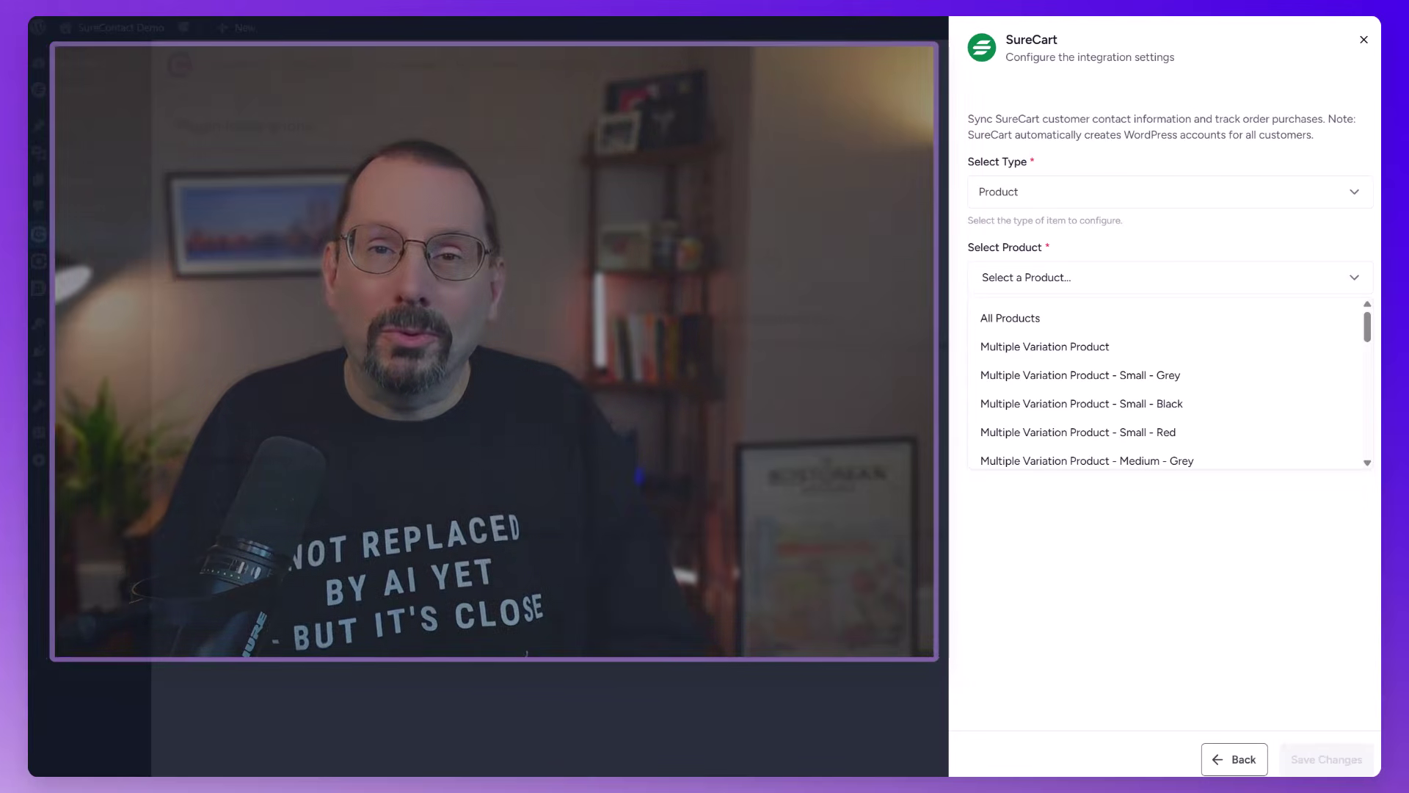
scroll(1202, 400, "down", 10)
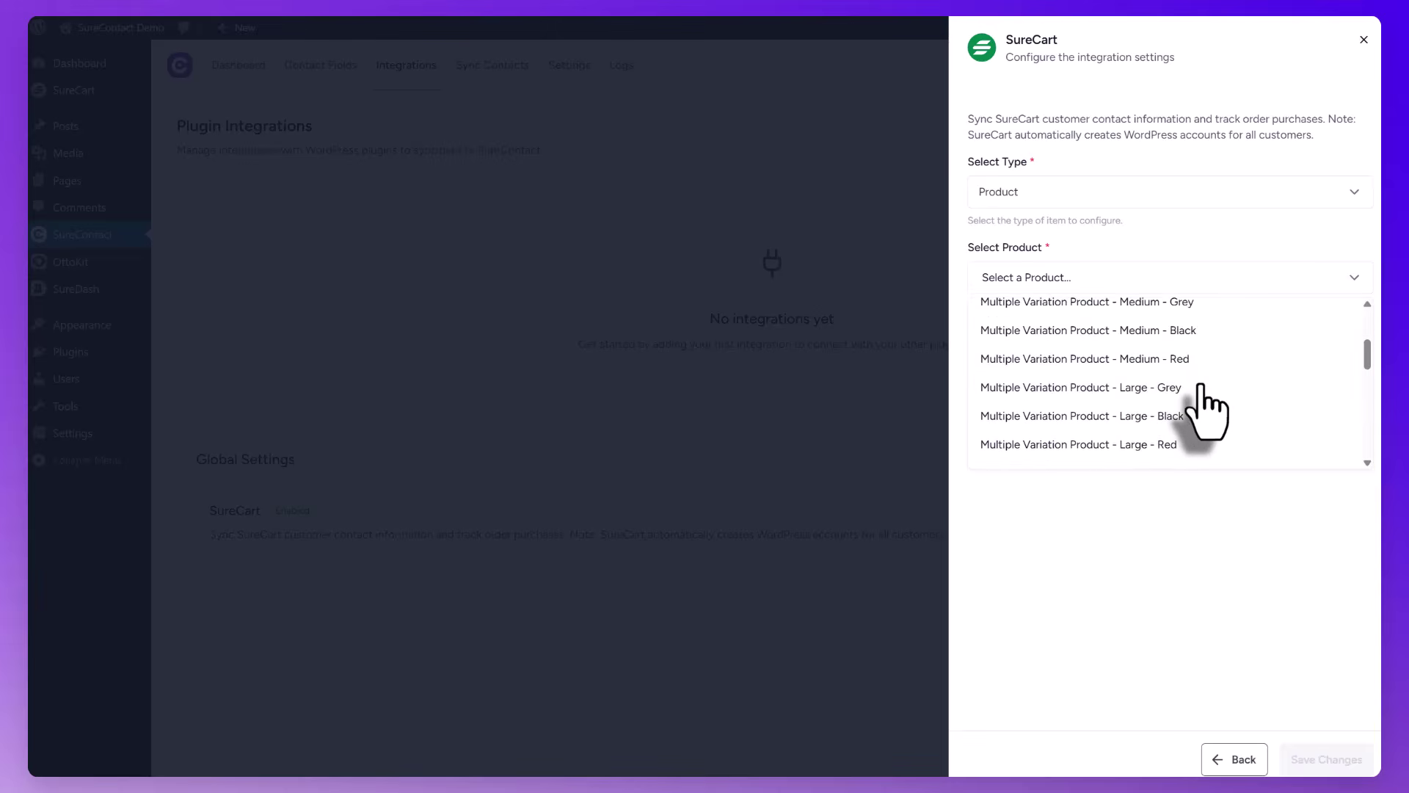
scroll(1203, 407, "up", 2)
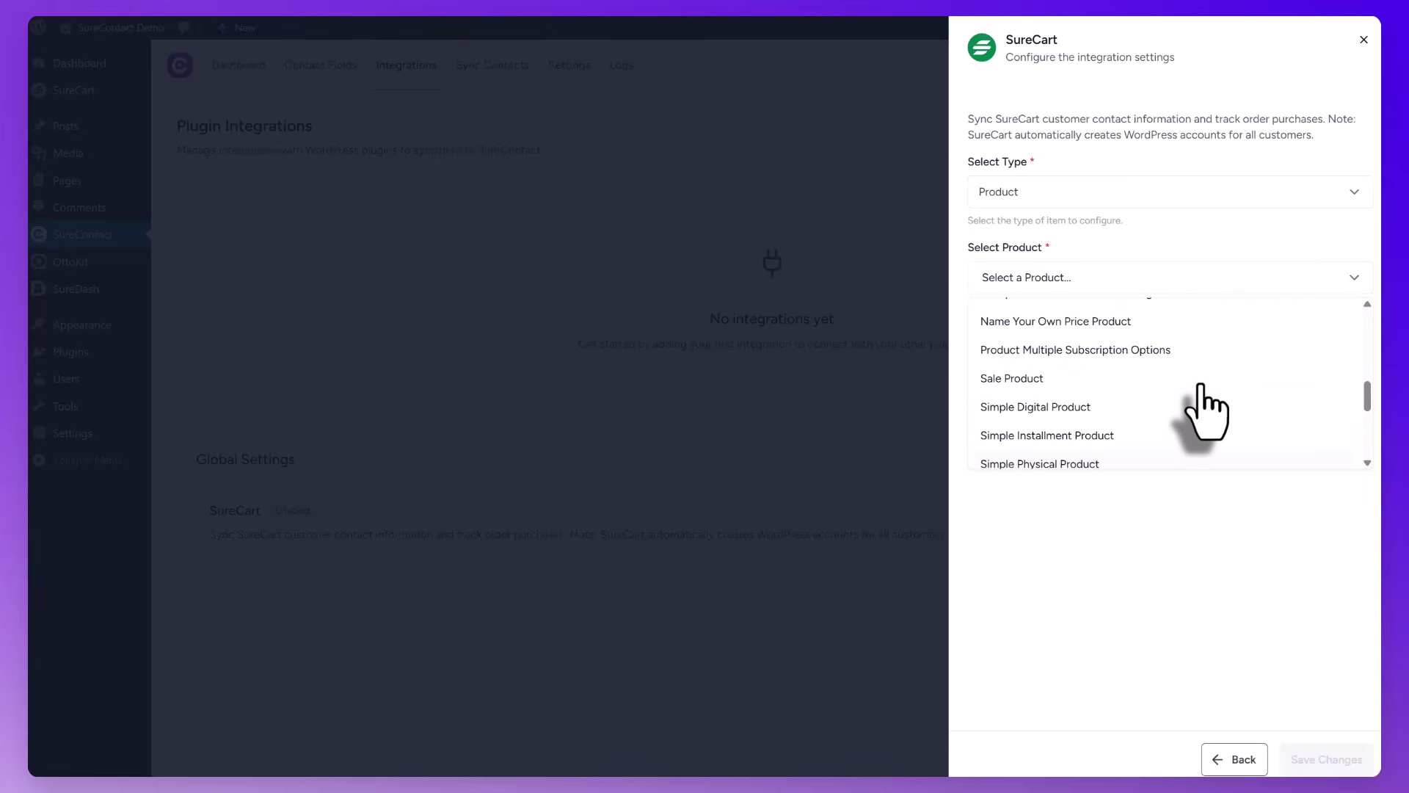
scroll(1204, 407, "down", 2)
Target Simple Digital Product on Purchase and title the rule 'Digital Product Purchase'
left_click(916, 433)
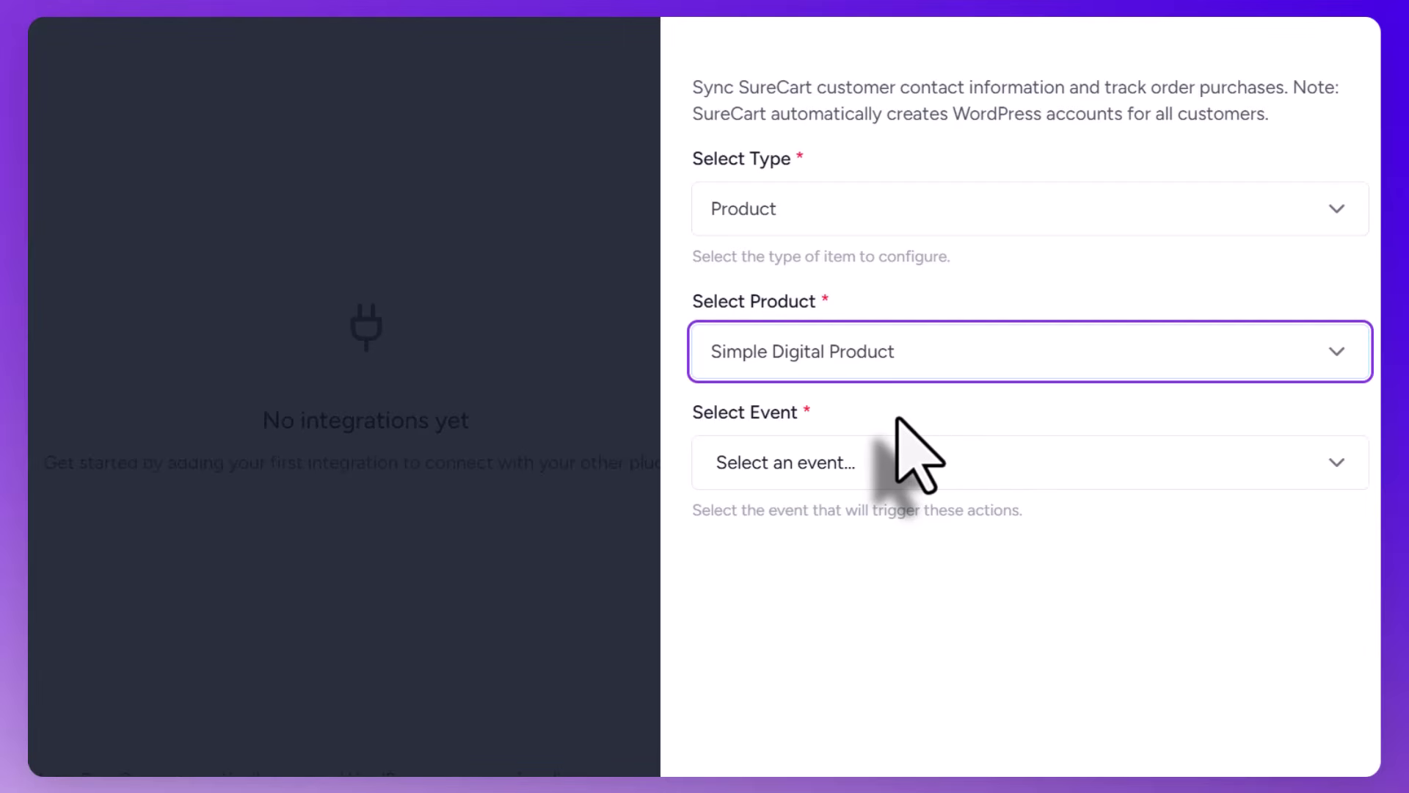
left_click(868, 467)
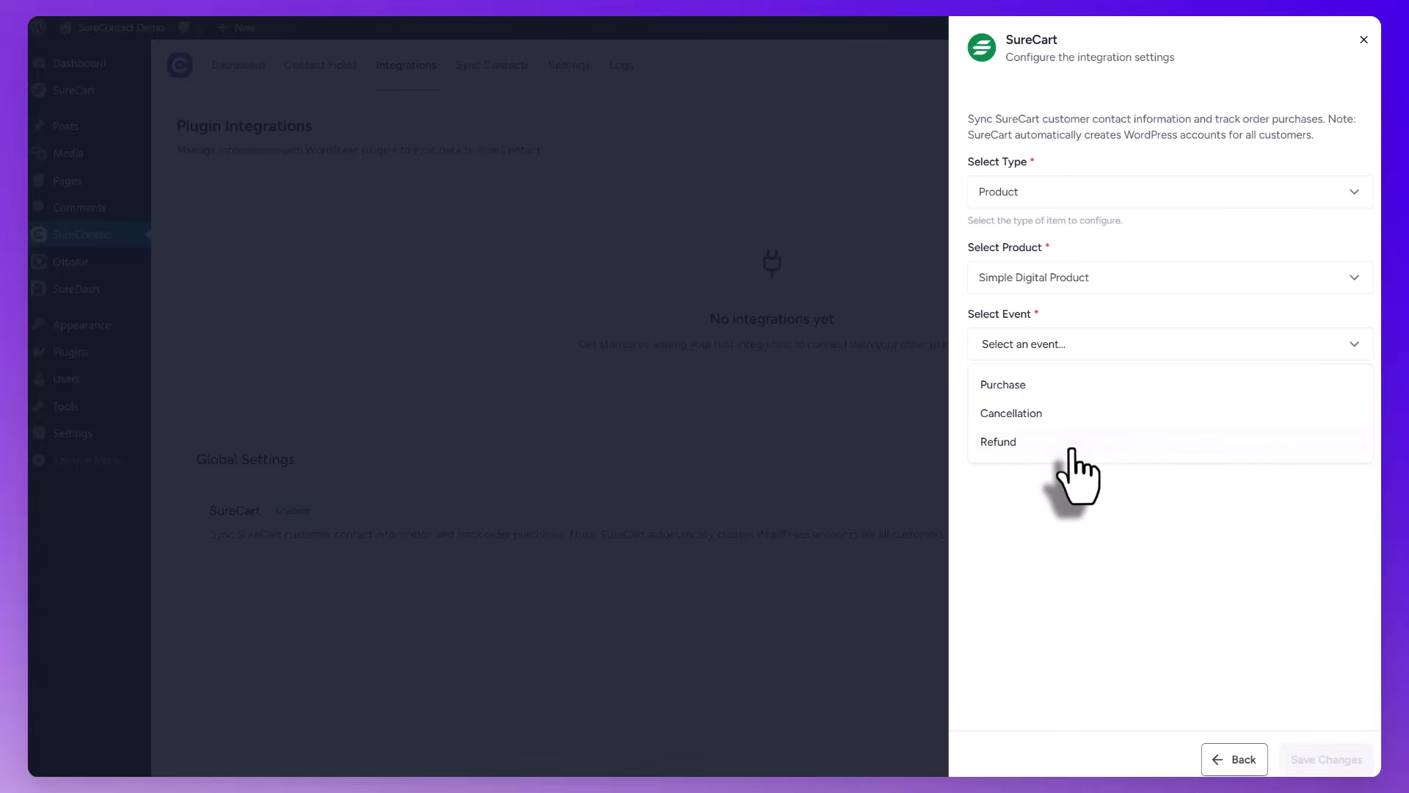
left_click(1066, 384)
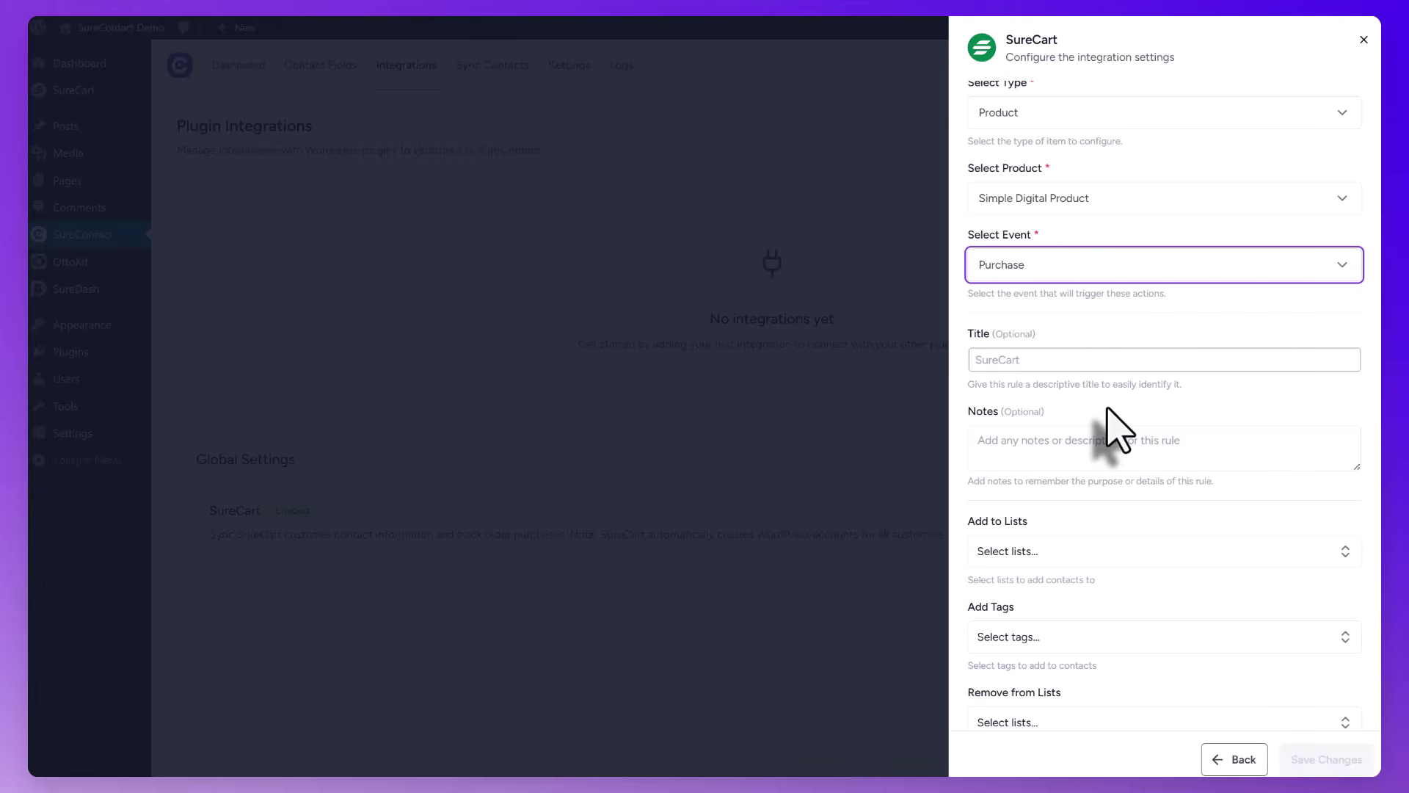
scroll(1119, 433, "down", 1)
left_click(1026, 313)
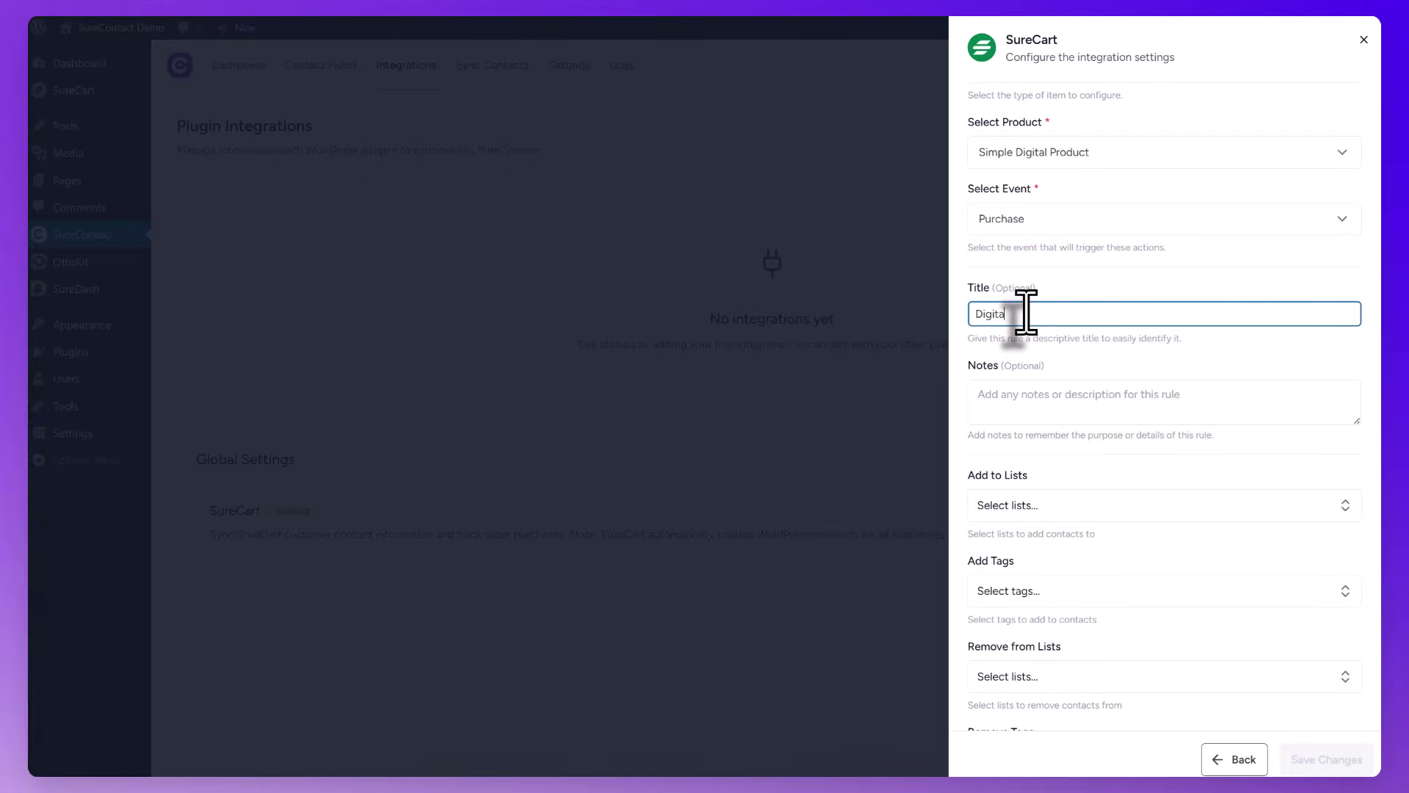
type("Digital Product Purchase")
scroll(1149, 598, "up", 1)
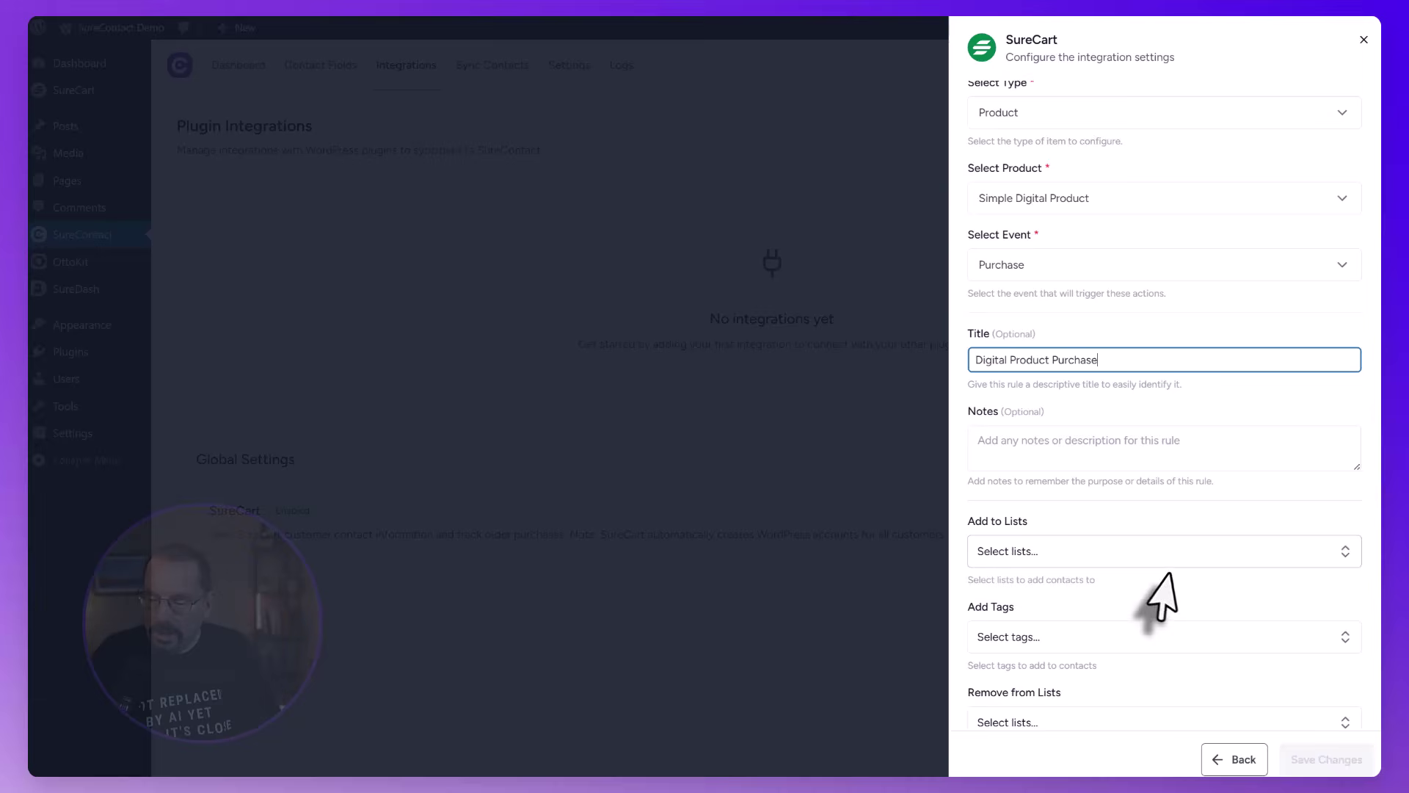
Add buyers to the Customers list, tag them lead magnet, and save the rule
left_click(1104, 551)
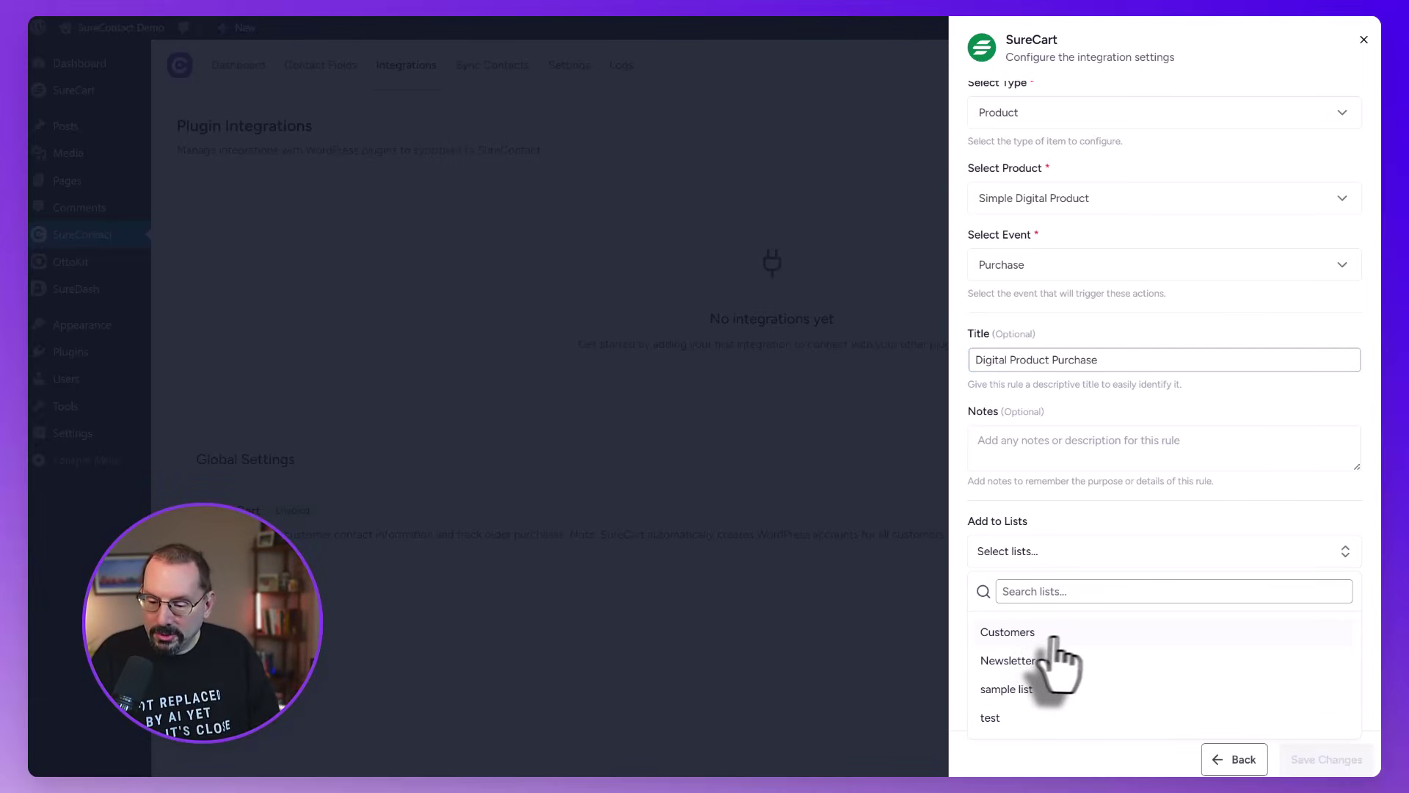
left_click(1030, 633)
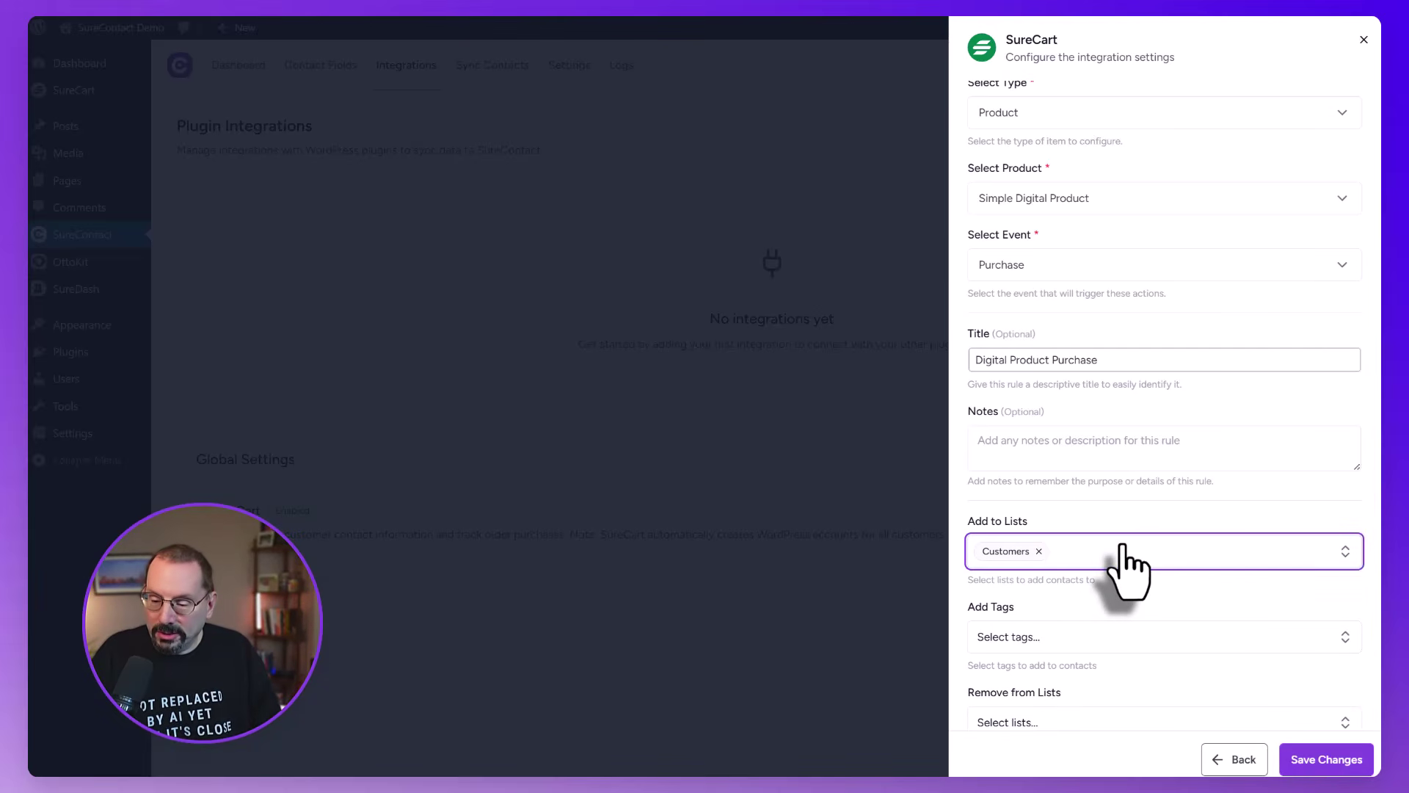
left_click(1137, 642)
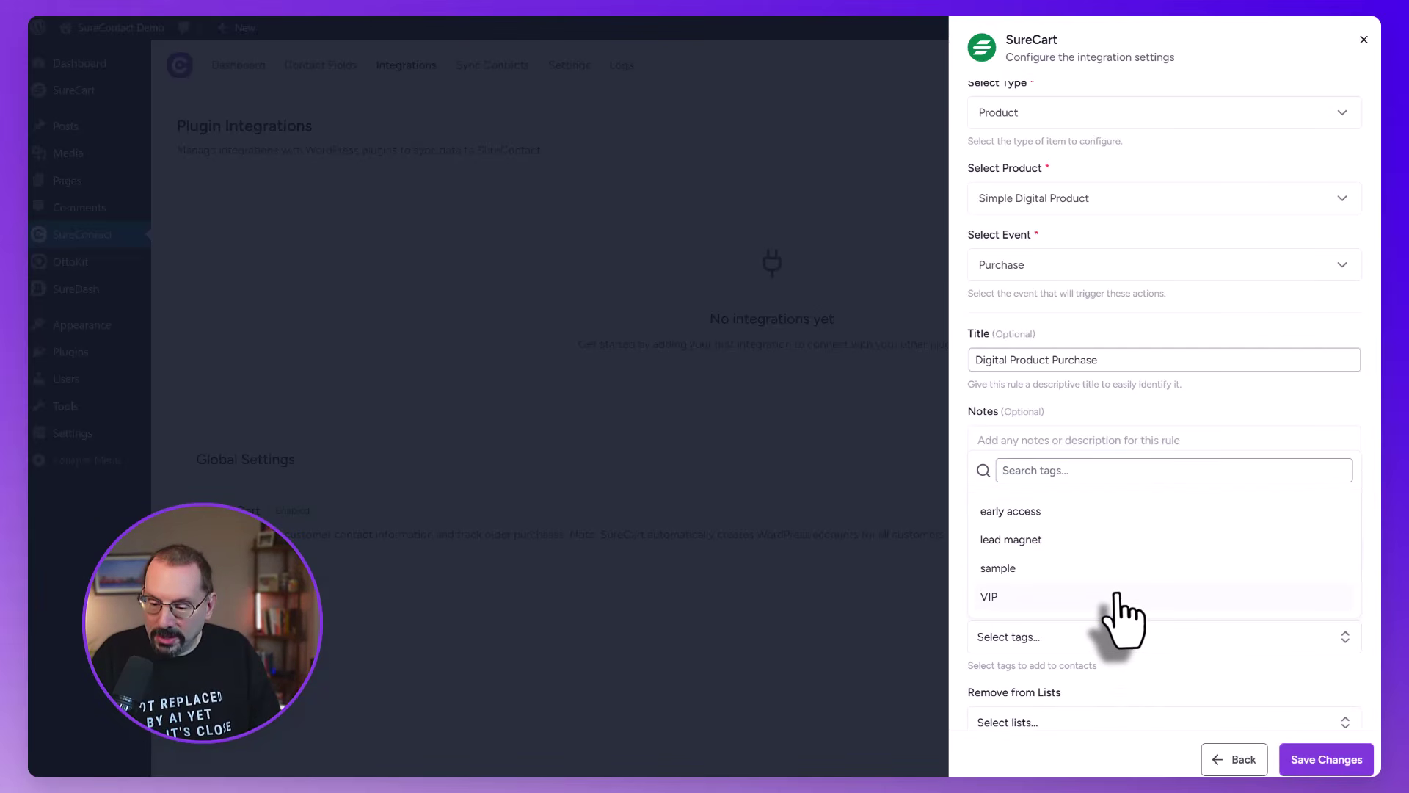
left_click(1051, 541)
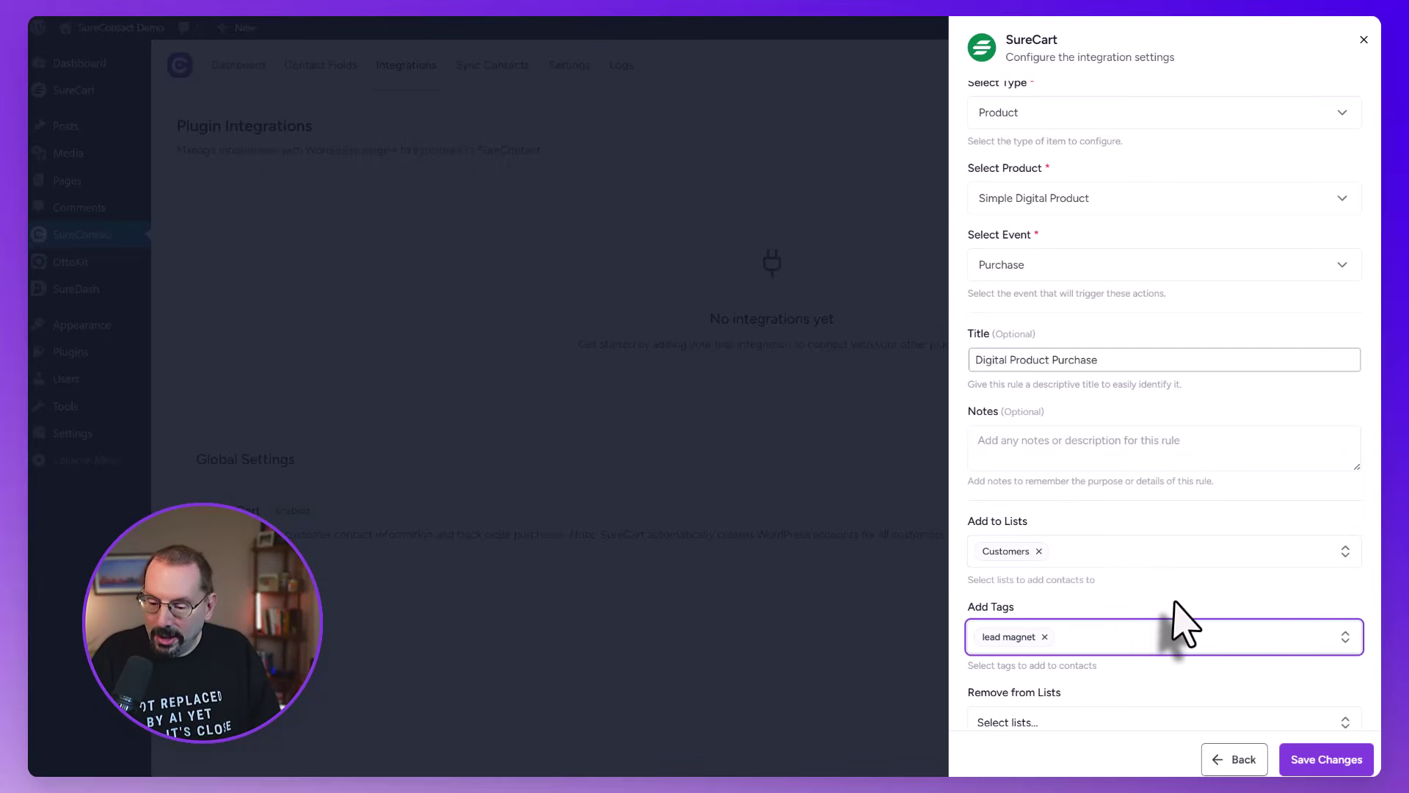
scroll(1174, 603, "down", 2)
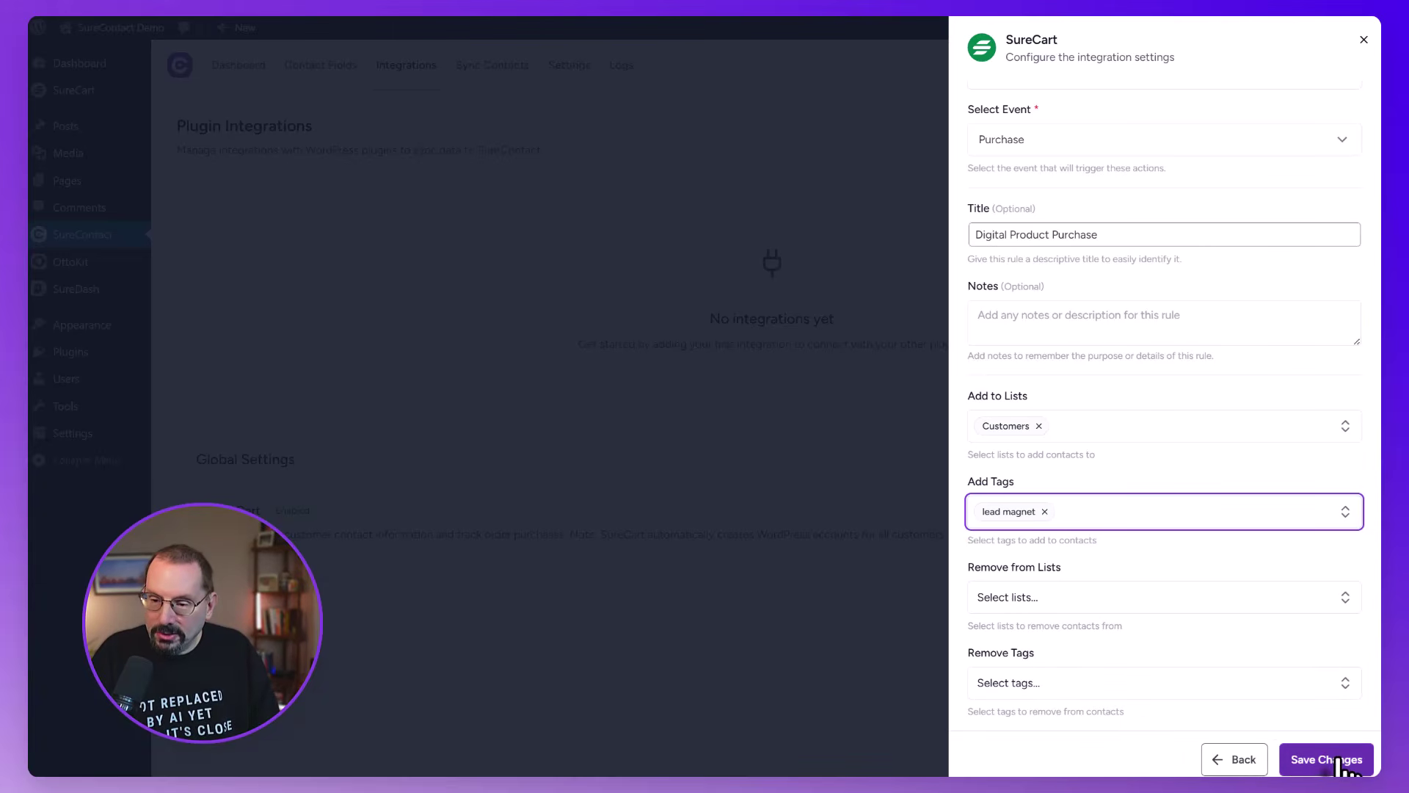
left_click(1337, 760)
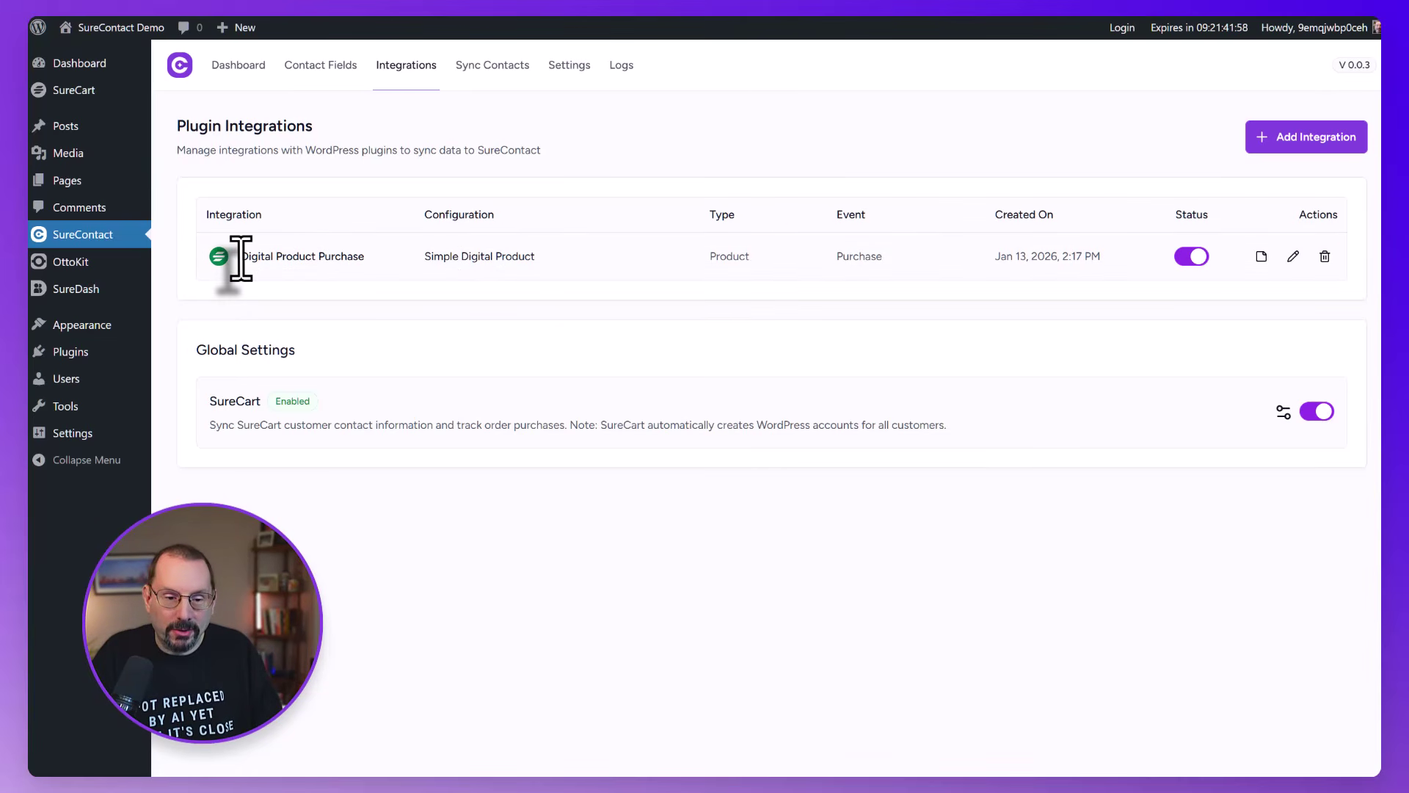
left_click_drag(241, 257, 587, 256)
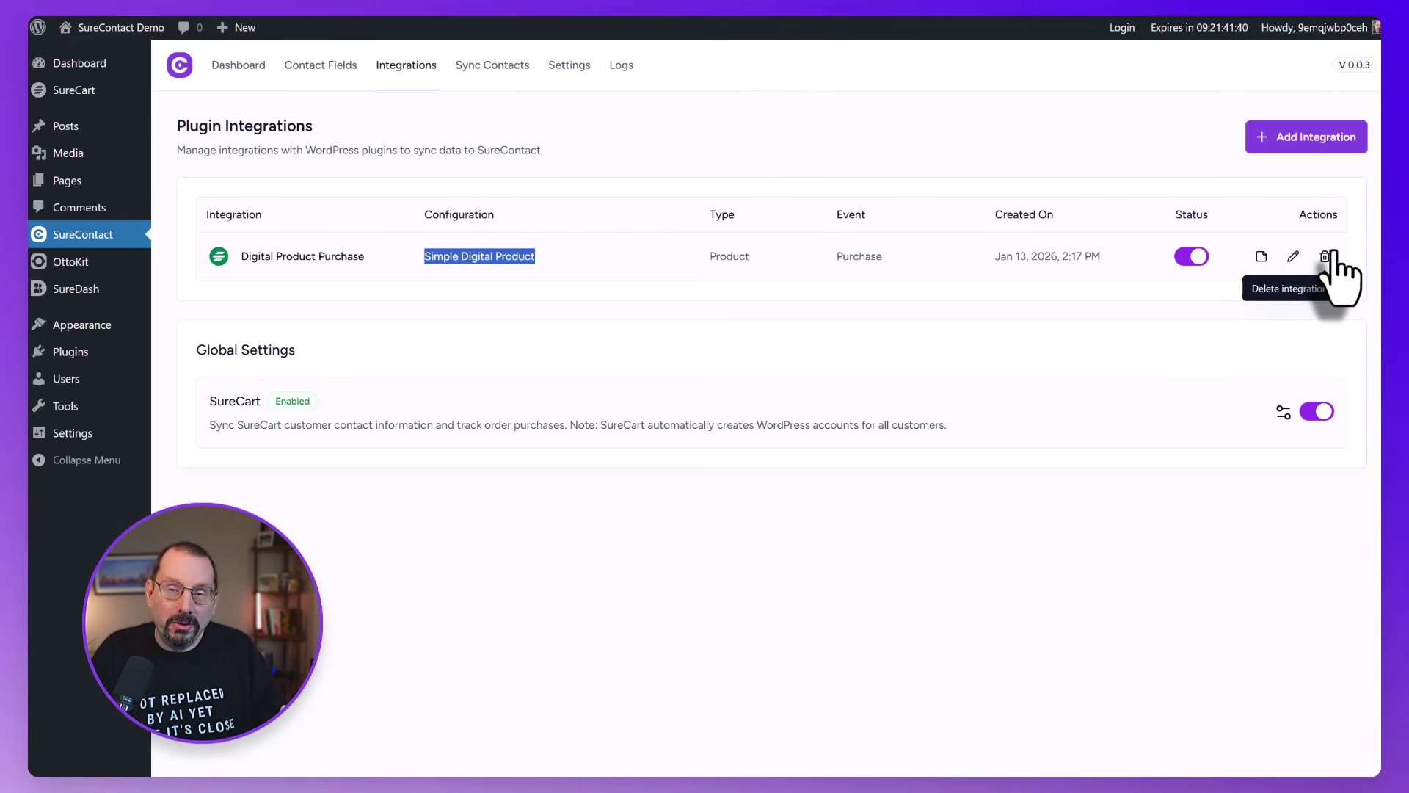
left_click(1097, 147)
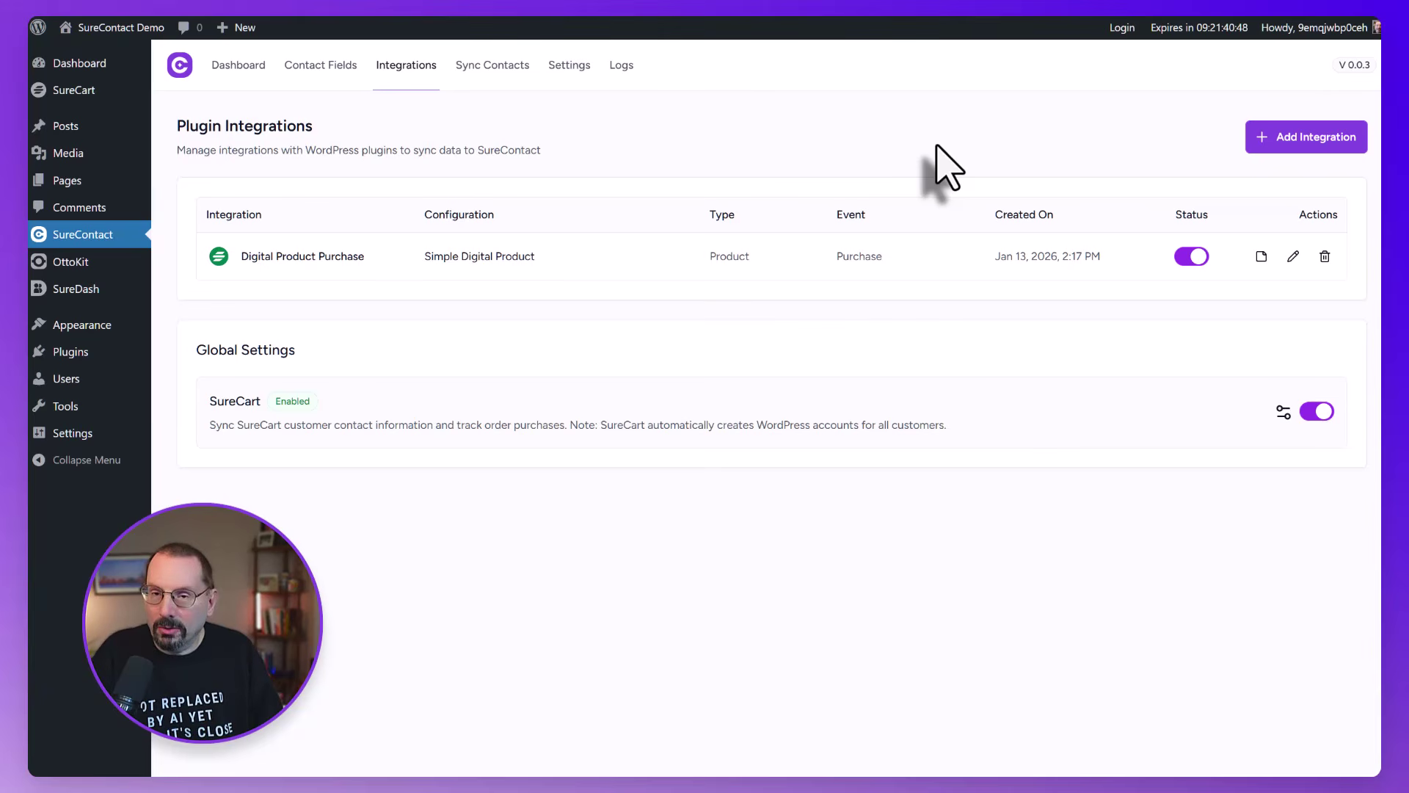
Add a SureCart Product rule targeting Simple Digital Product
left_click(1311, 140)
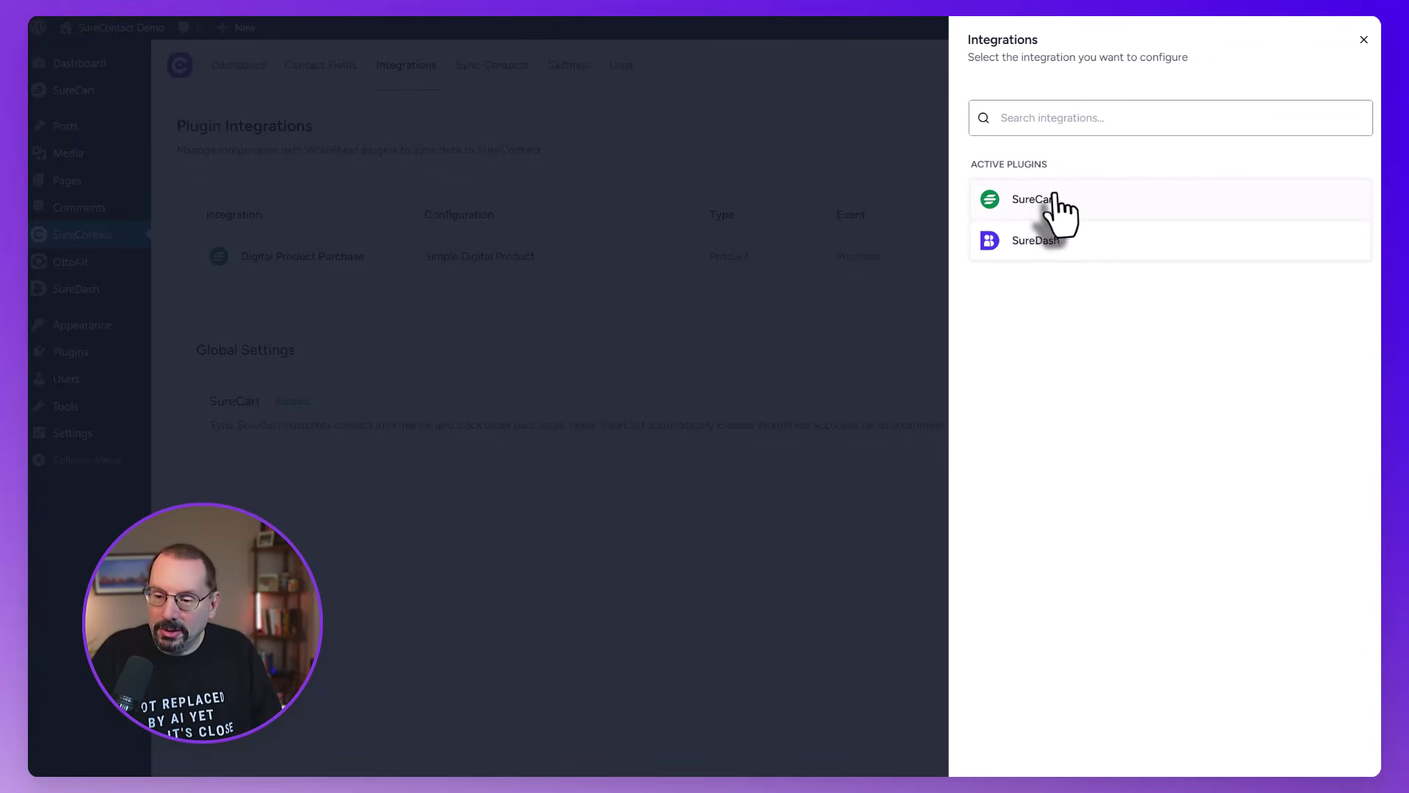
left_click(1053, 198)
left_click(1114, 201)
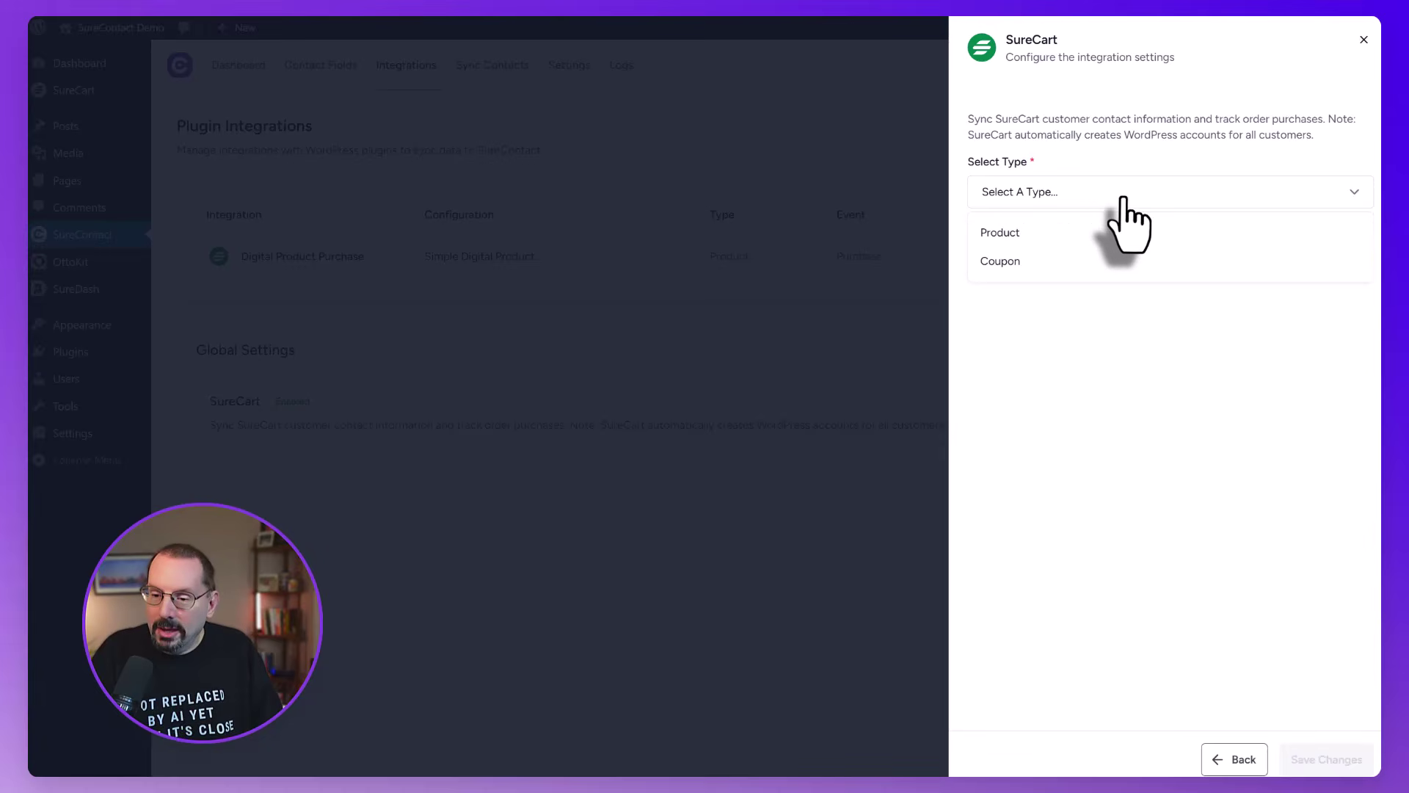
left_click(1064, 233)
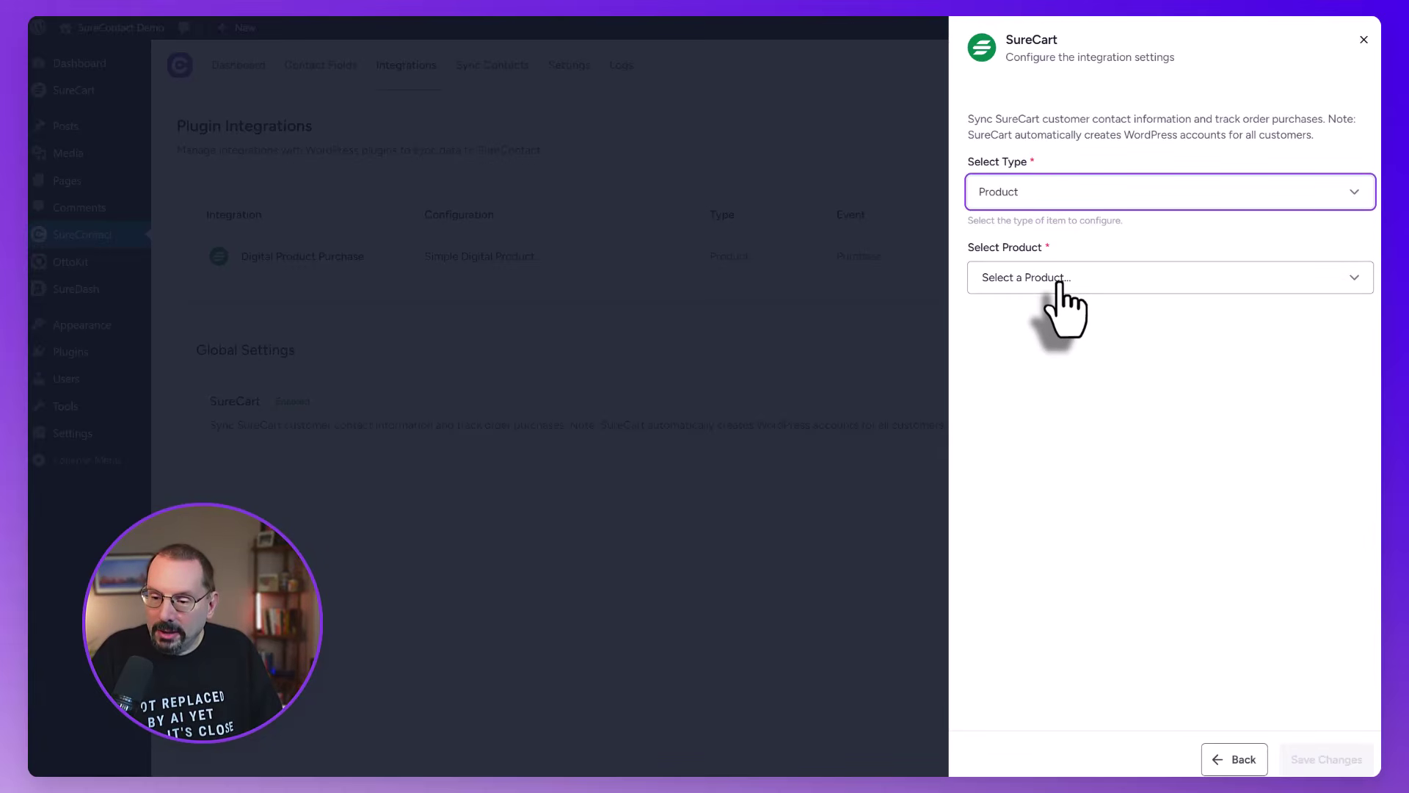
left_click(1060, 282)
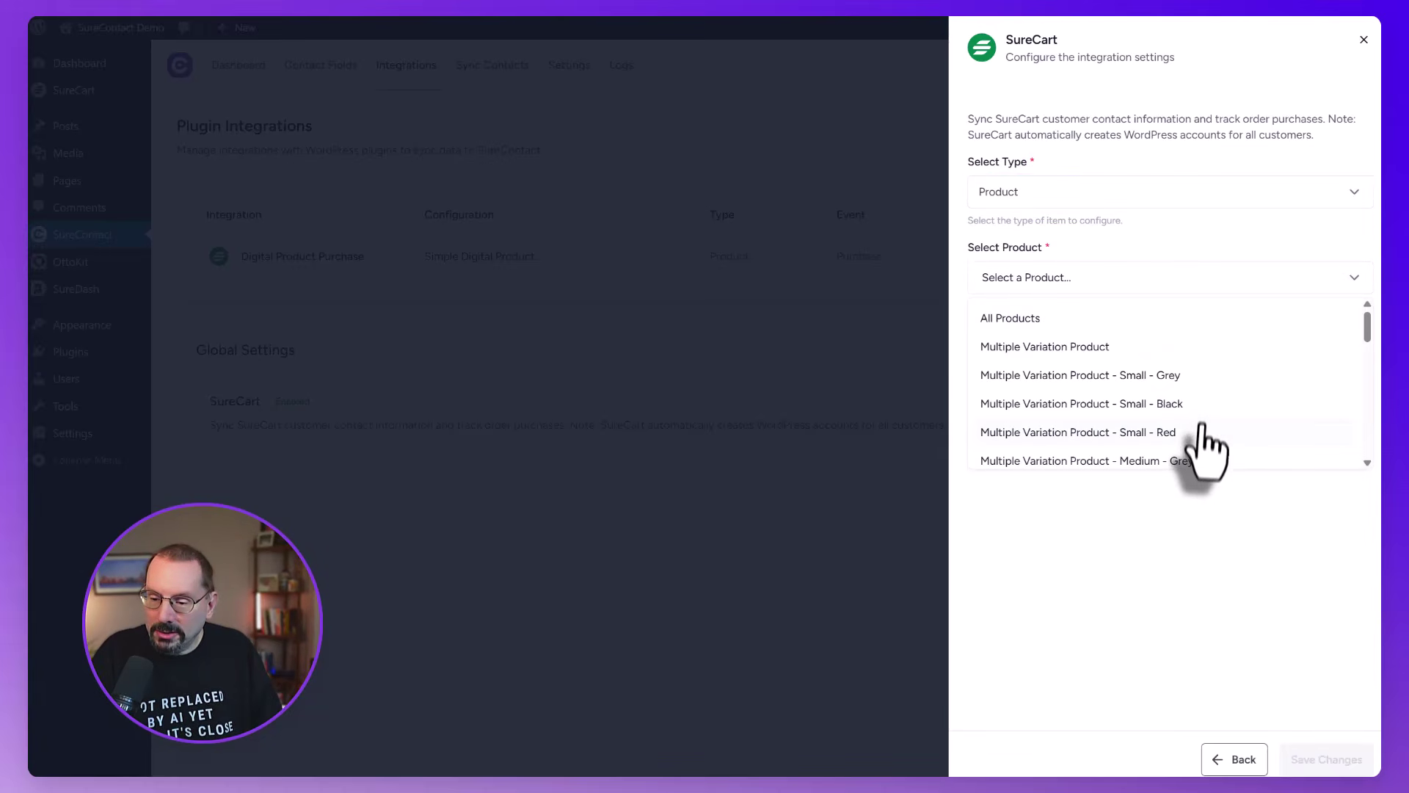
scroll(1201, 433, "down", 1)
scroll(1201, 440, "down", 3)
left_click(1152, 408)
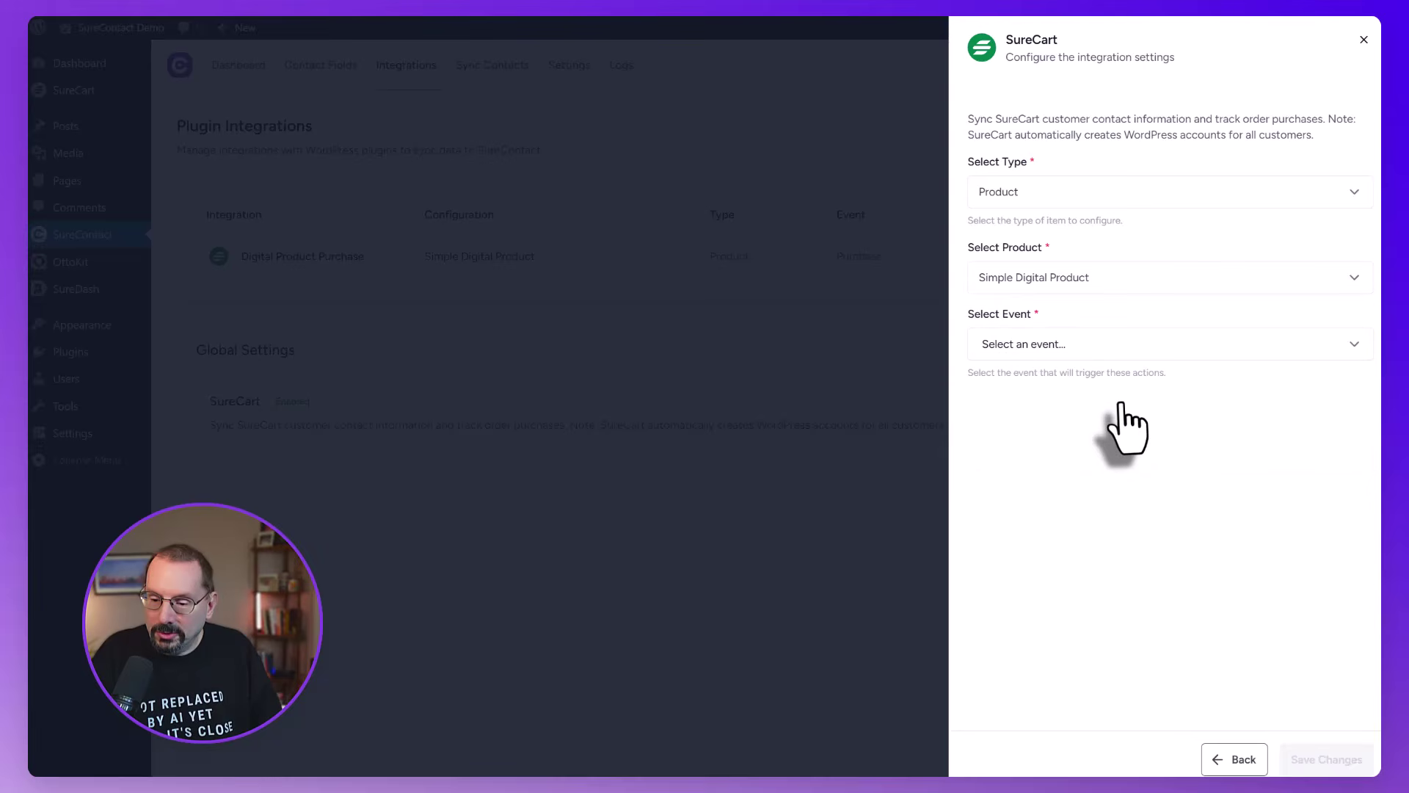
Trigger the rule on Cancellation and title it 'Digital Product is Cancelled'
left_click(1072, 348)
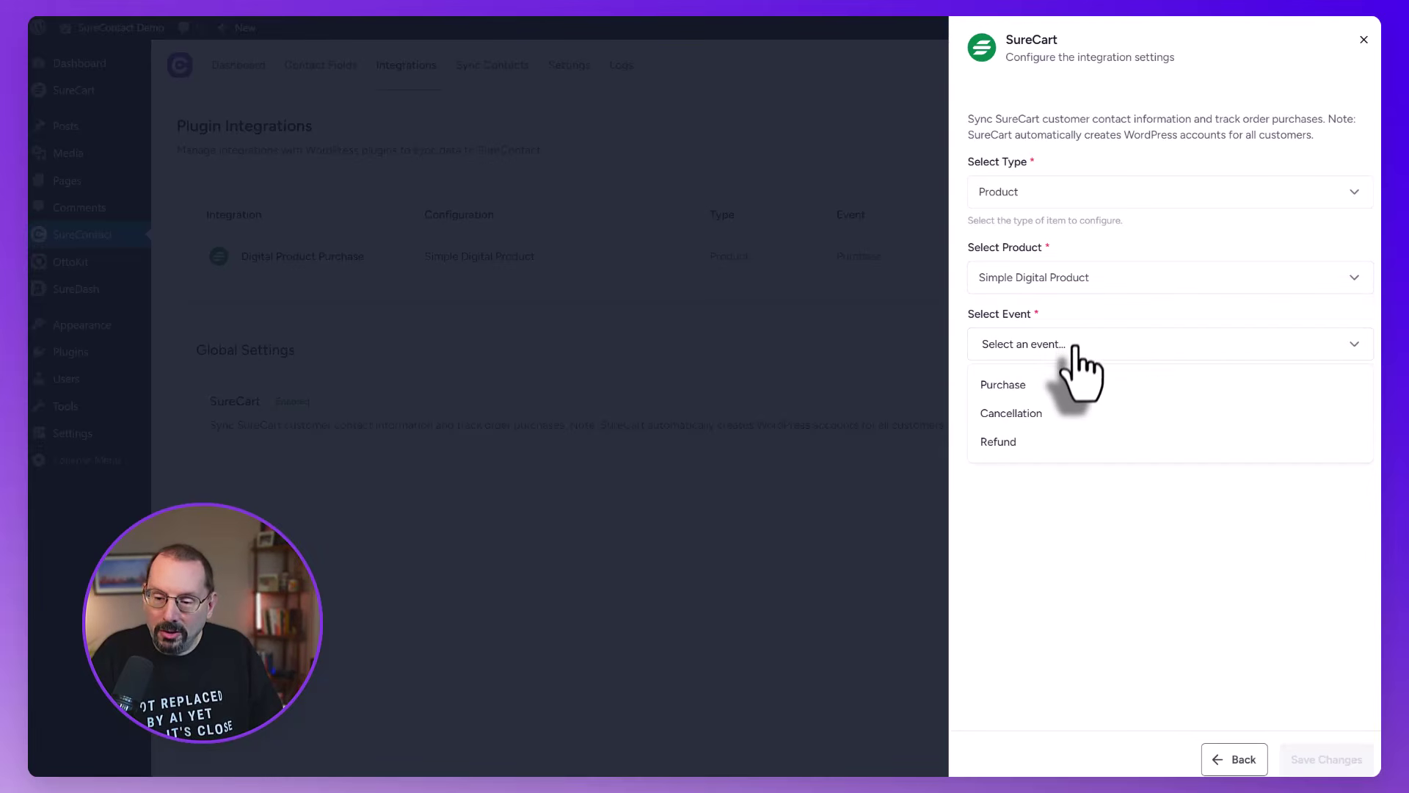
left_click(1057, 417)
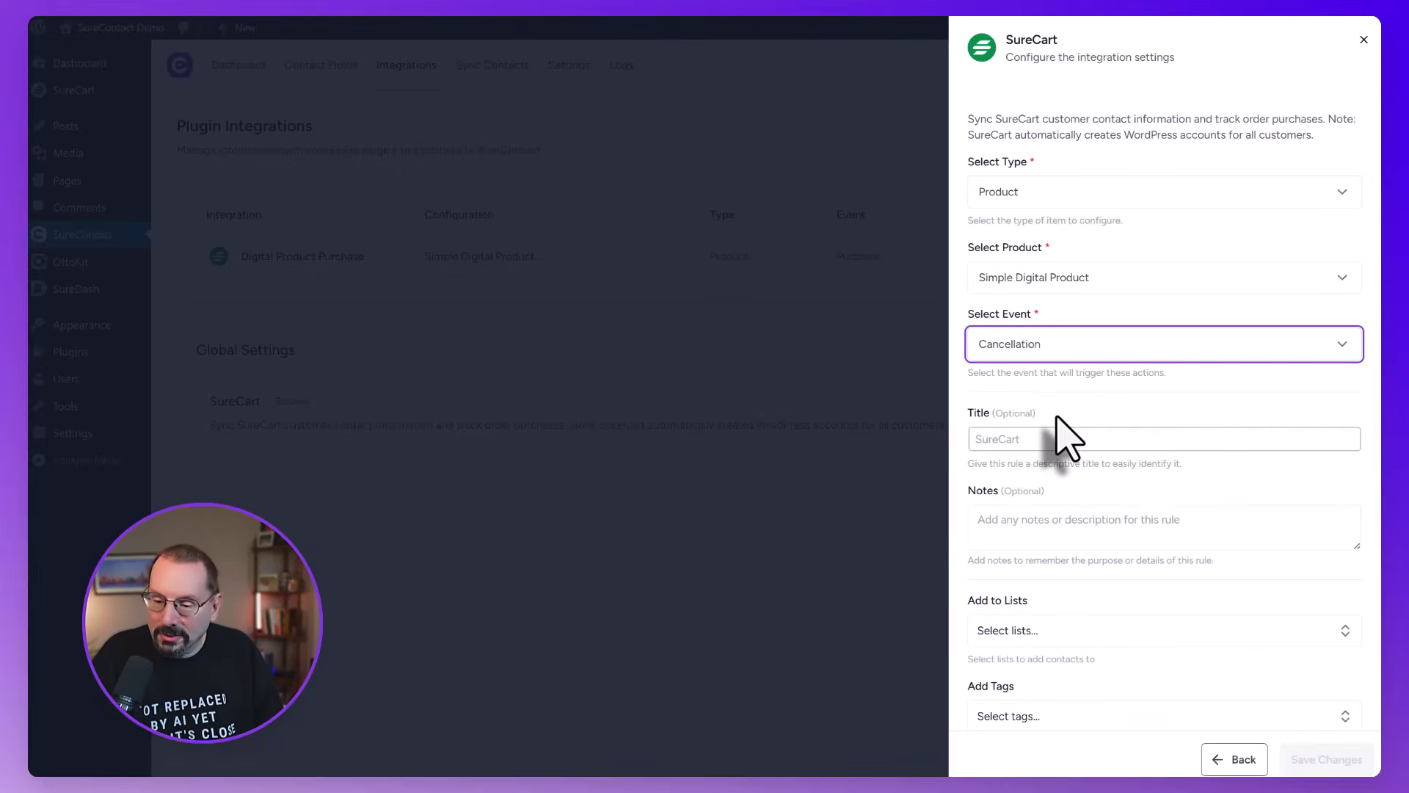
left_click(1054, 438)
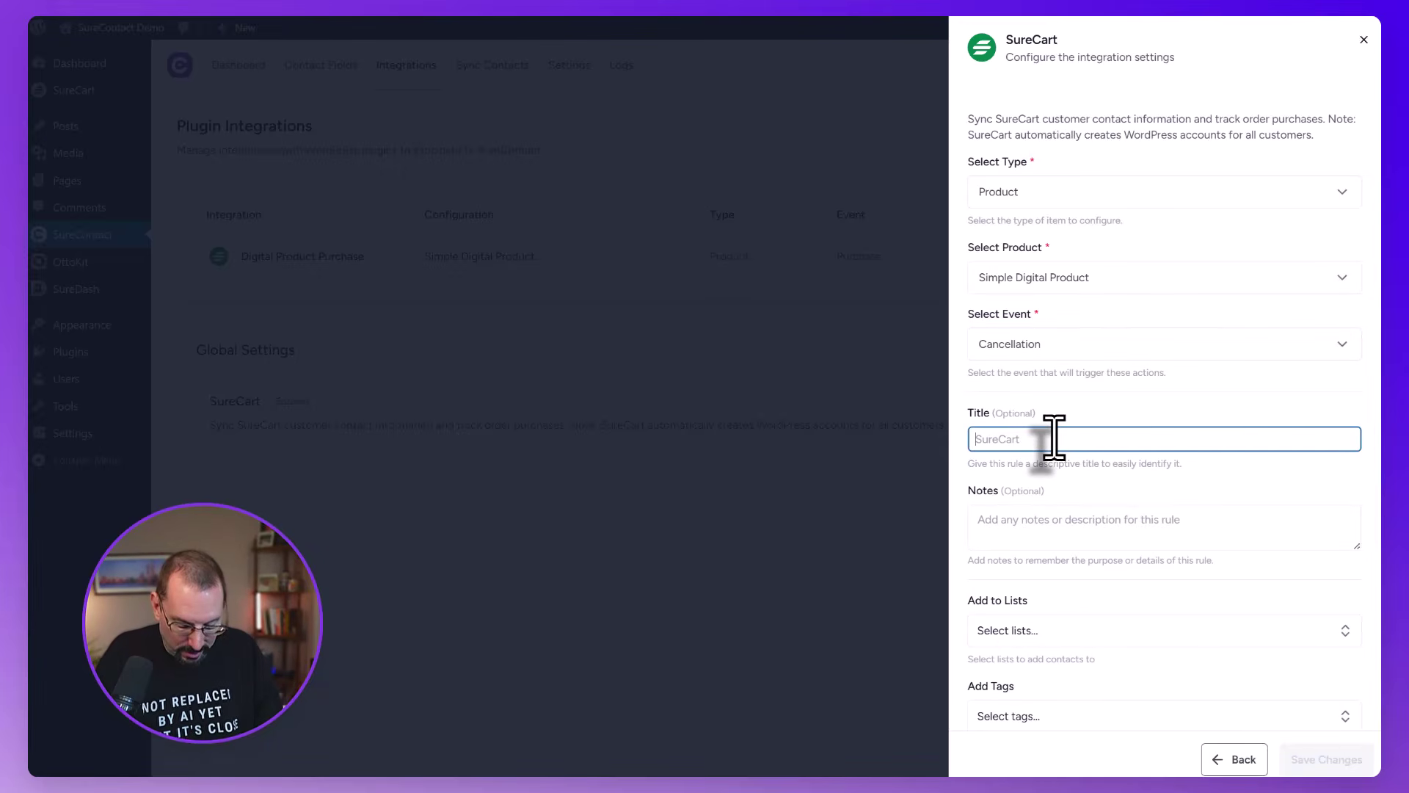
type("Digital Pr")
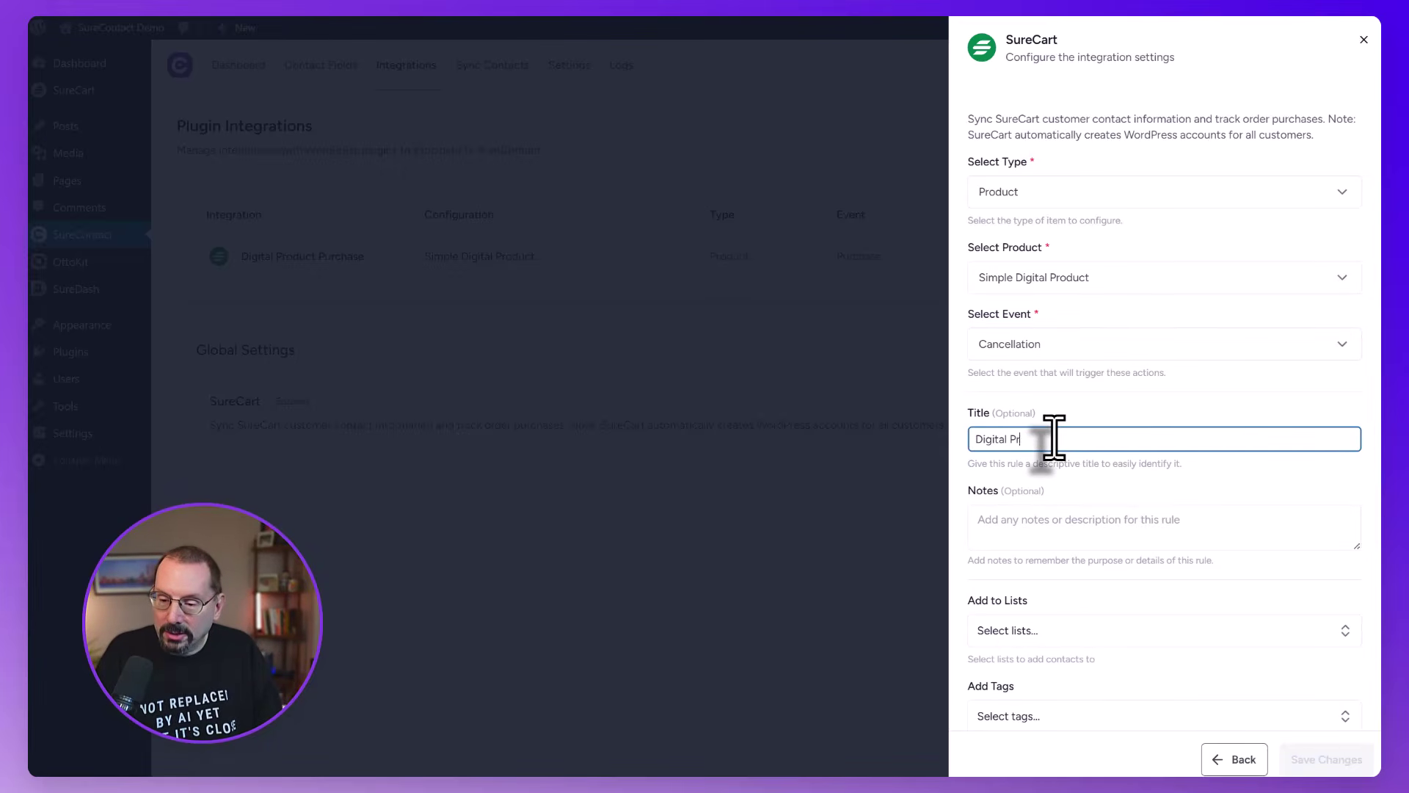
type("oduct is Cancelled")
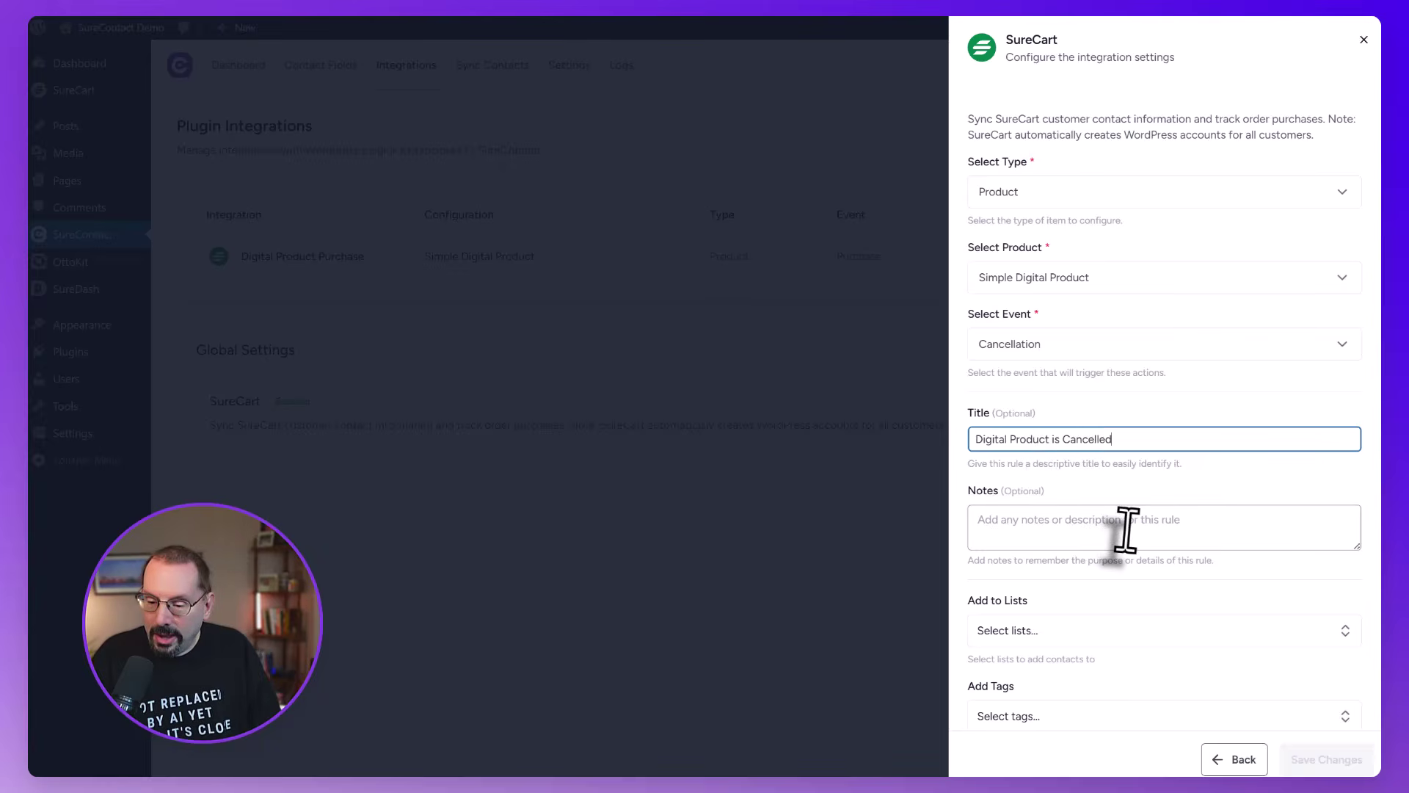
scroll(1123, 535, "down", 2)
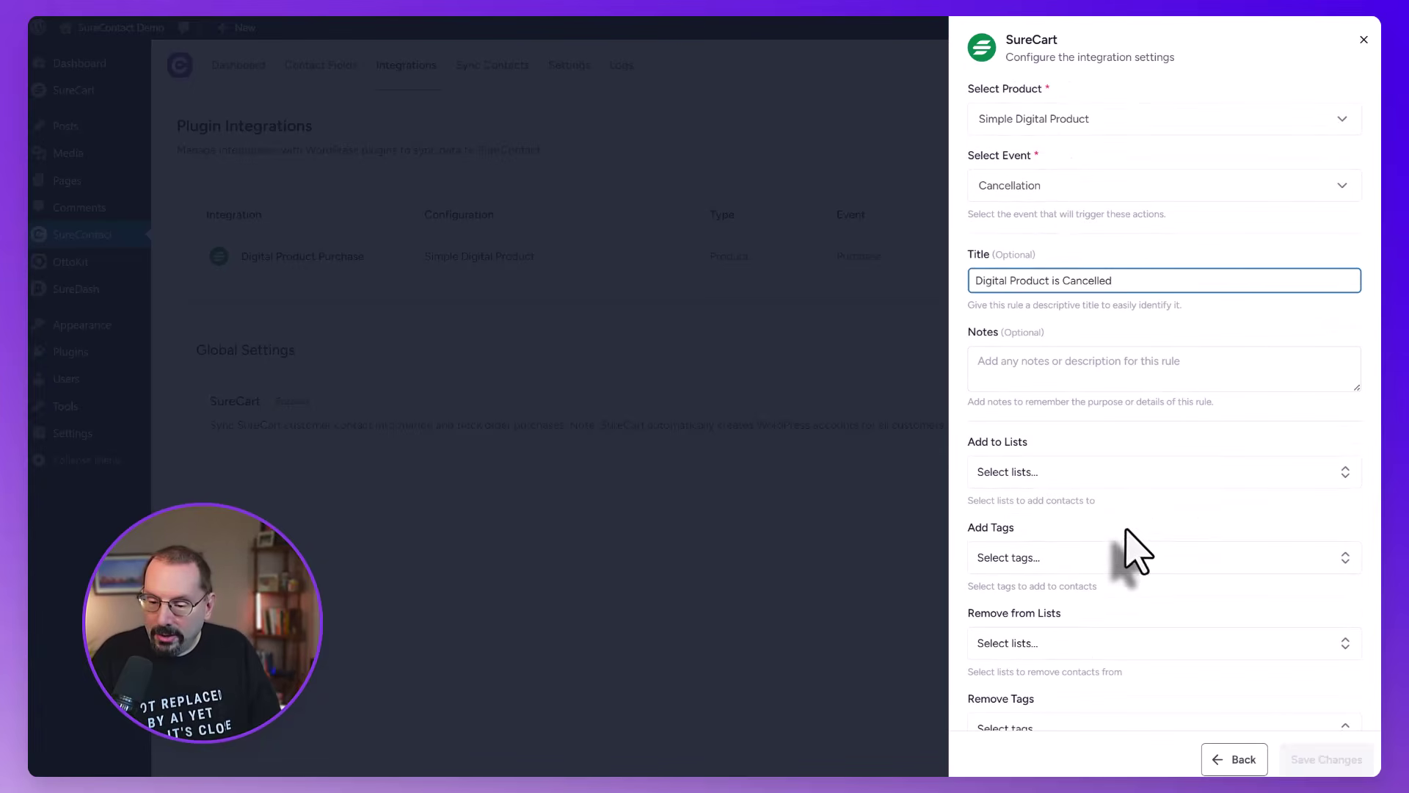
Add cancelling contacts to the sample list and remove them from Customers
left_click(1038, 473)
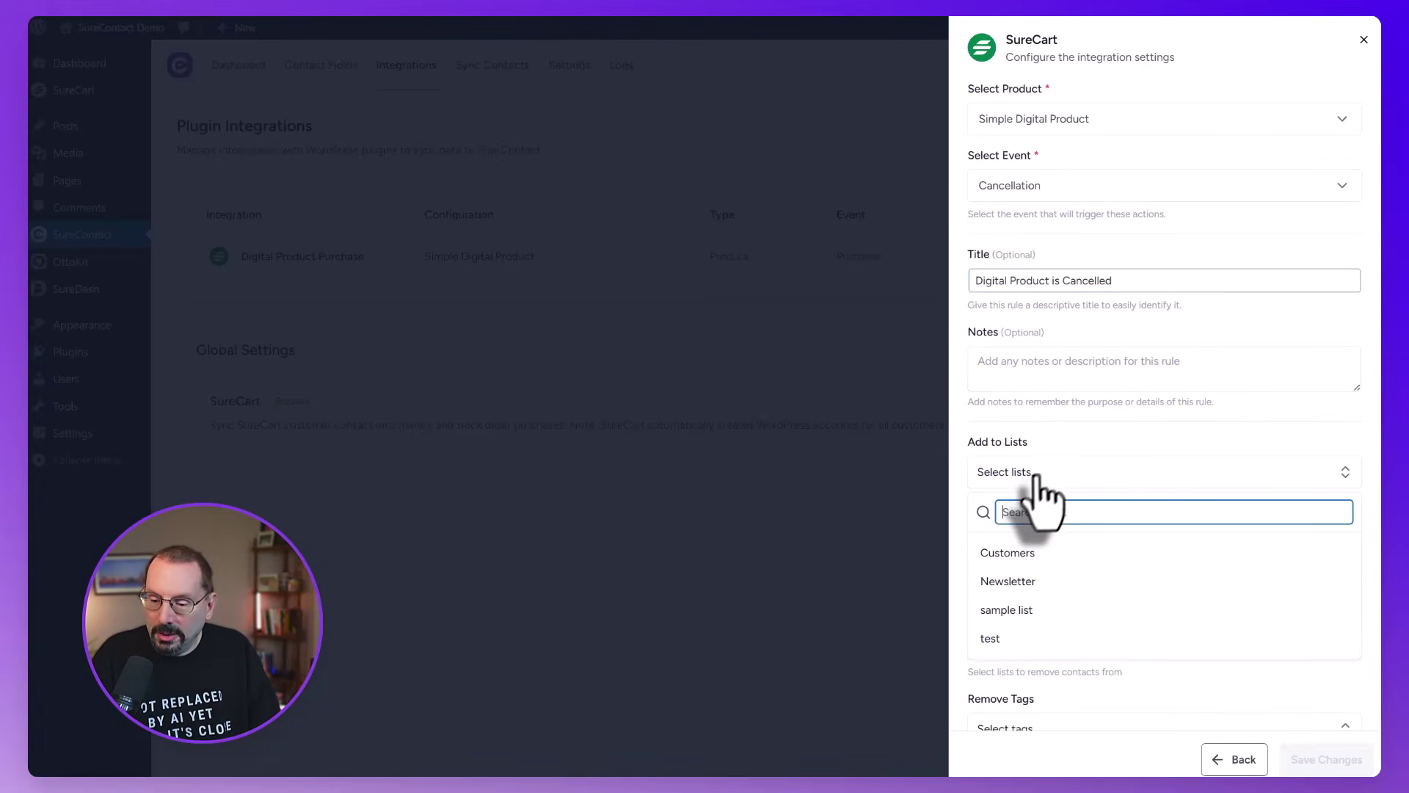
left_click(1012, 611)
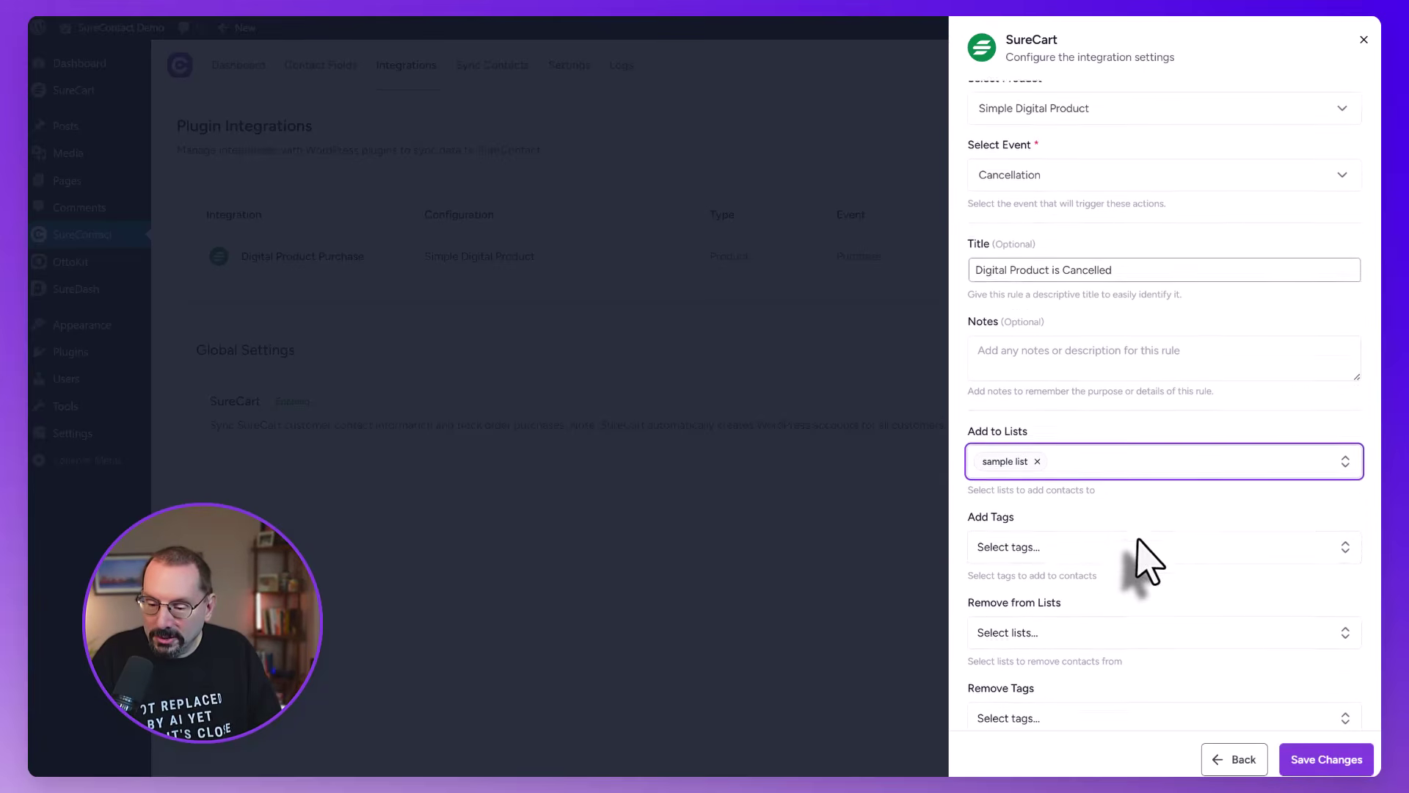
scroll(1141, 562, "down", 1)
left_click(1068, 595)
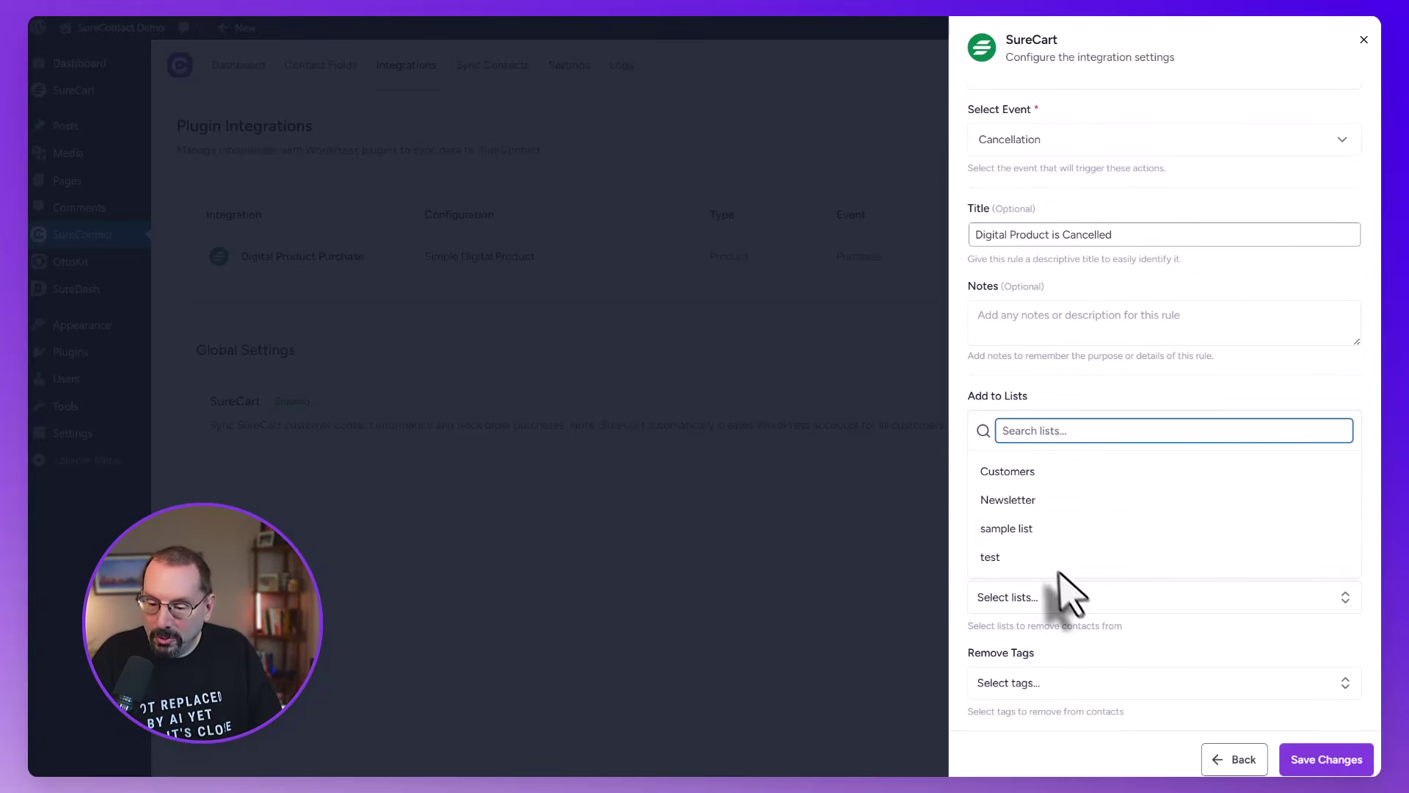
left_click(1023, 473)
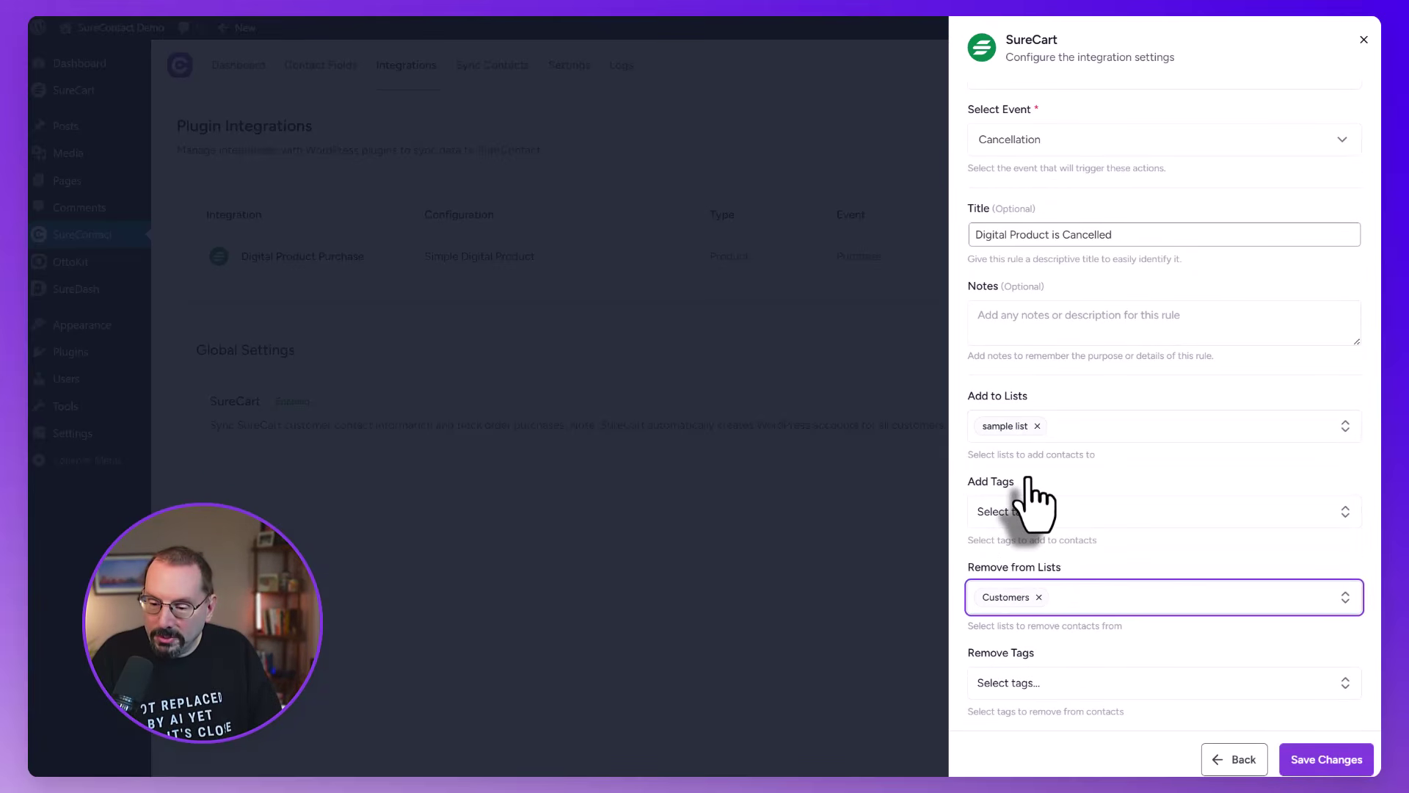
Add the sample tag, remove the lead magnet tag, and save the rule
left_click(1072, 513)
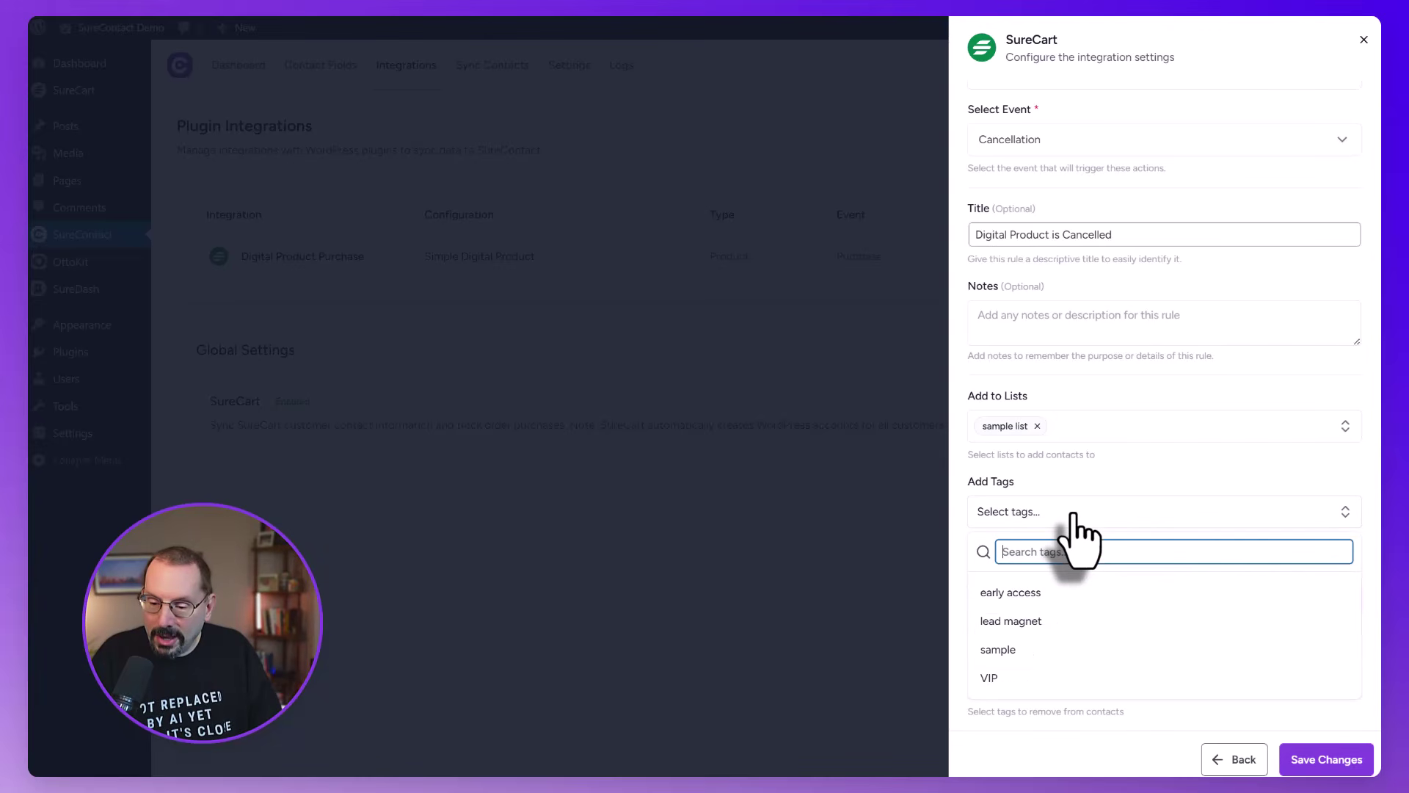
left_click(1011, 650)
left_click(1047, 682)
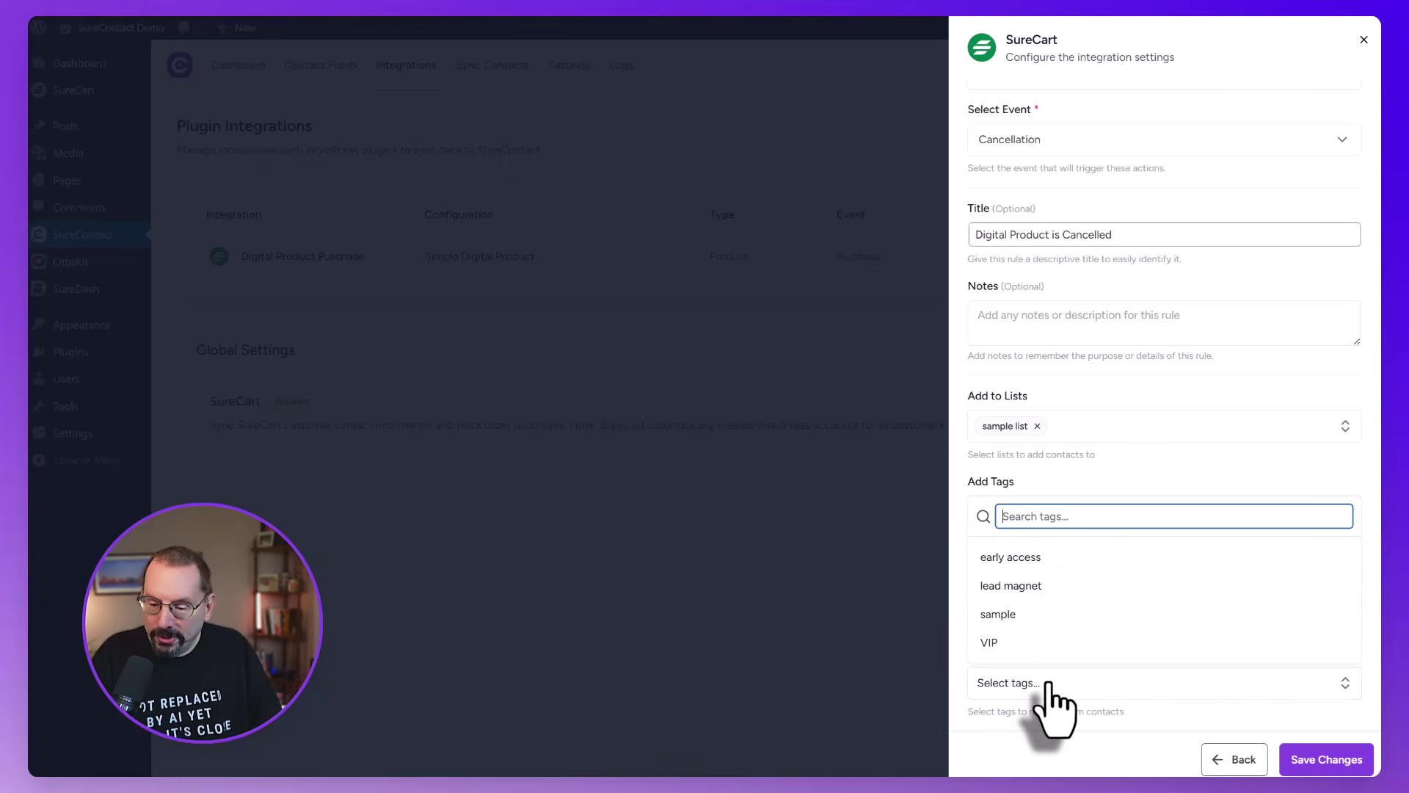
left_click(1042, 587)
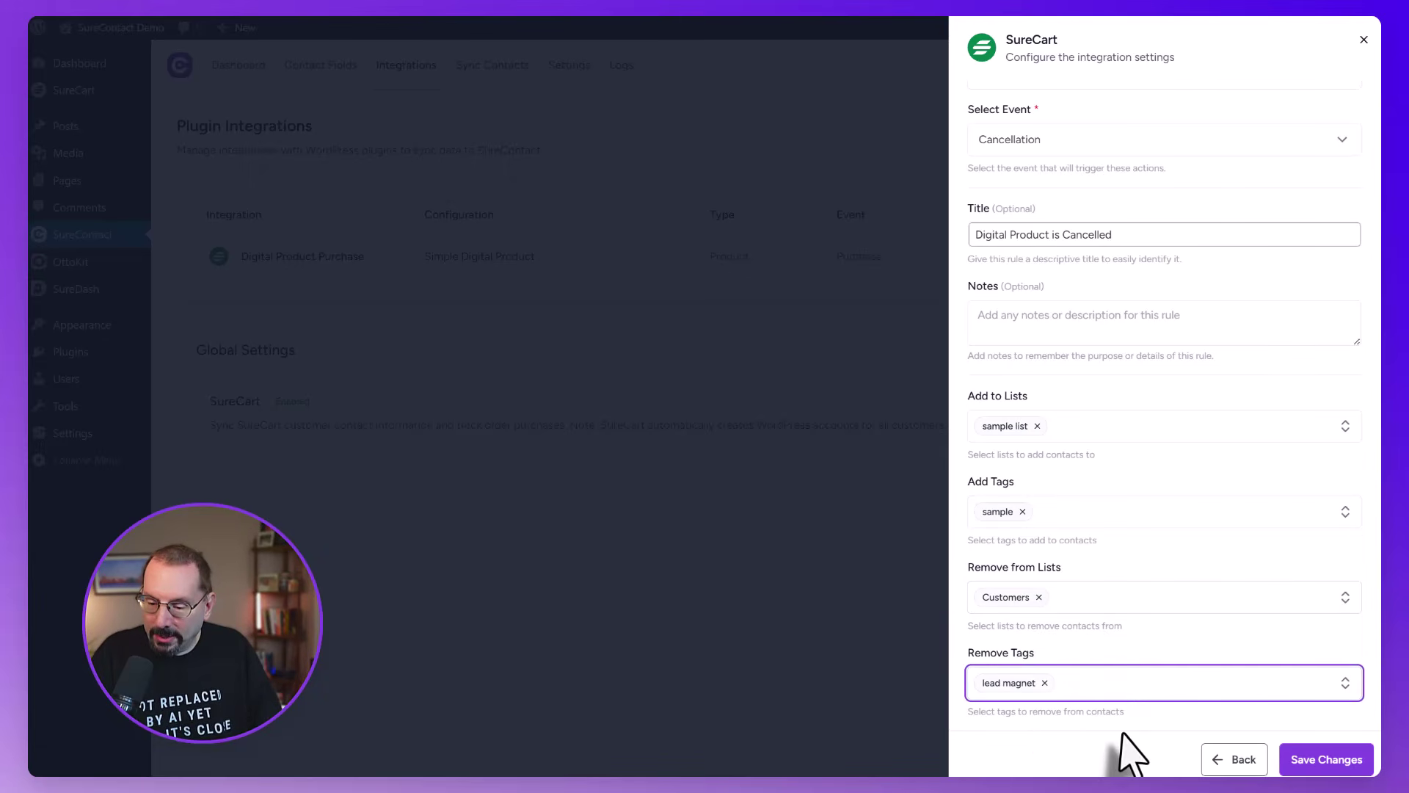
left_click(1333, 768)
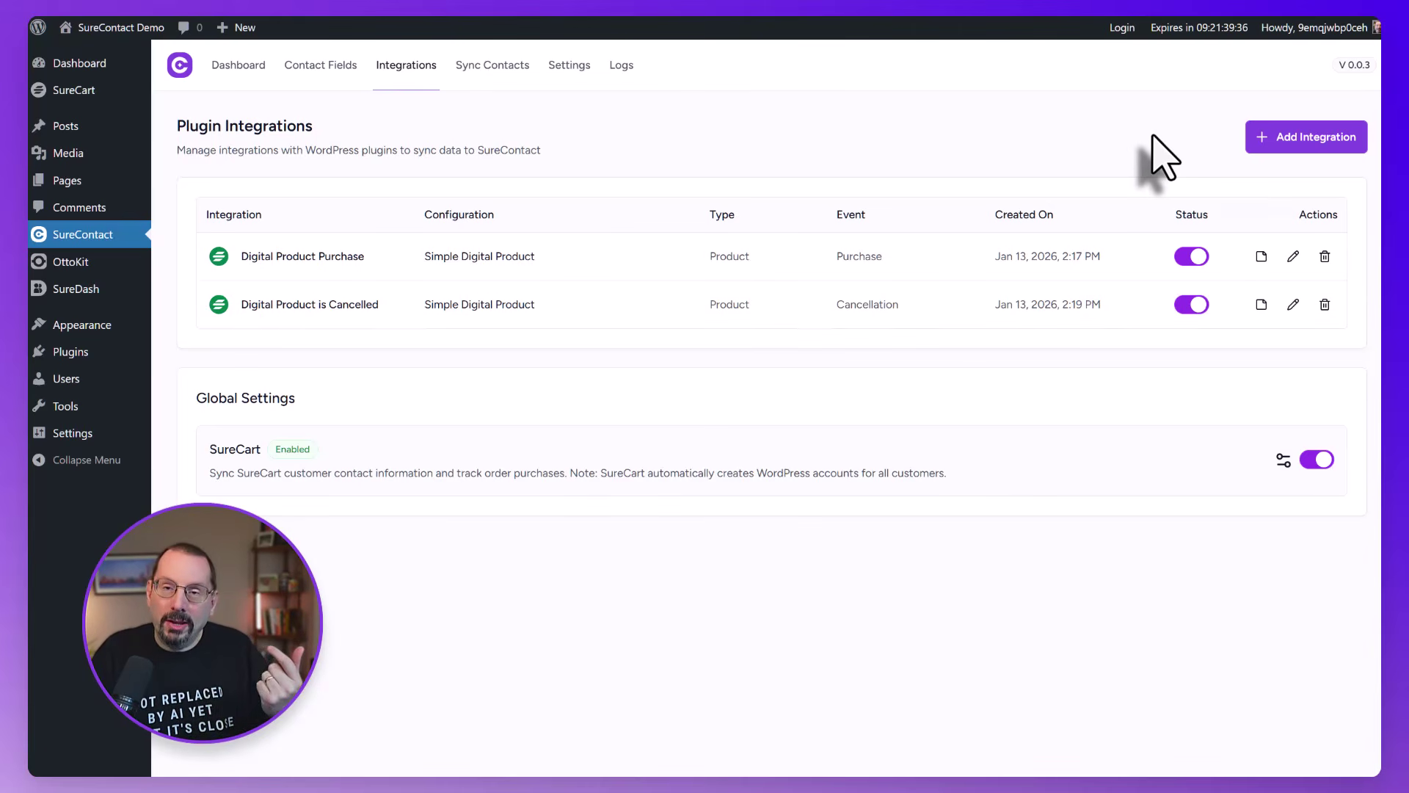
Add a SureCart Coupon rule for the 20PERCENTOFF coupon
left_click(1312, 150)
left_click(1059, 199)
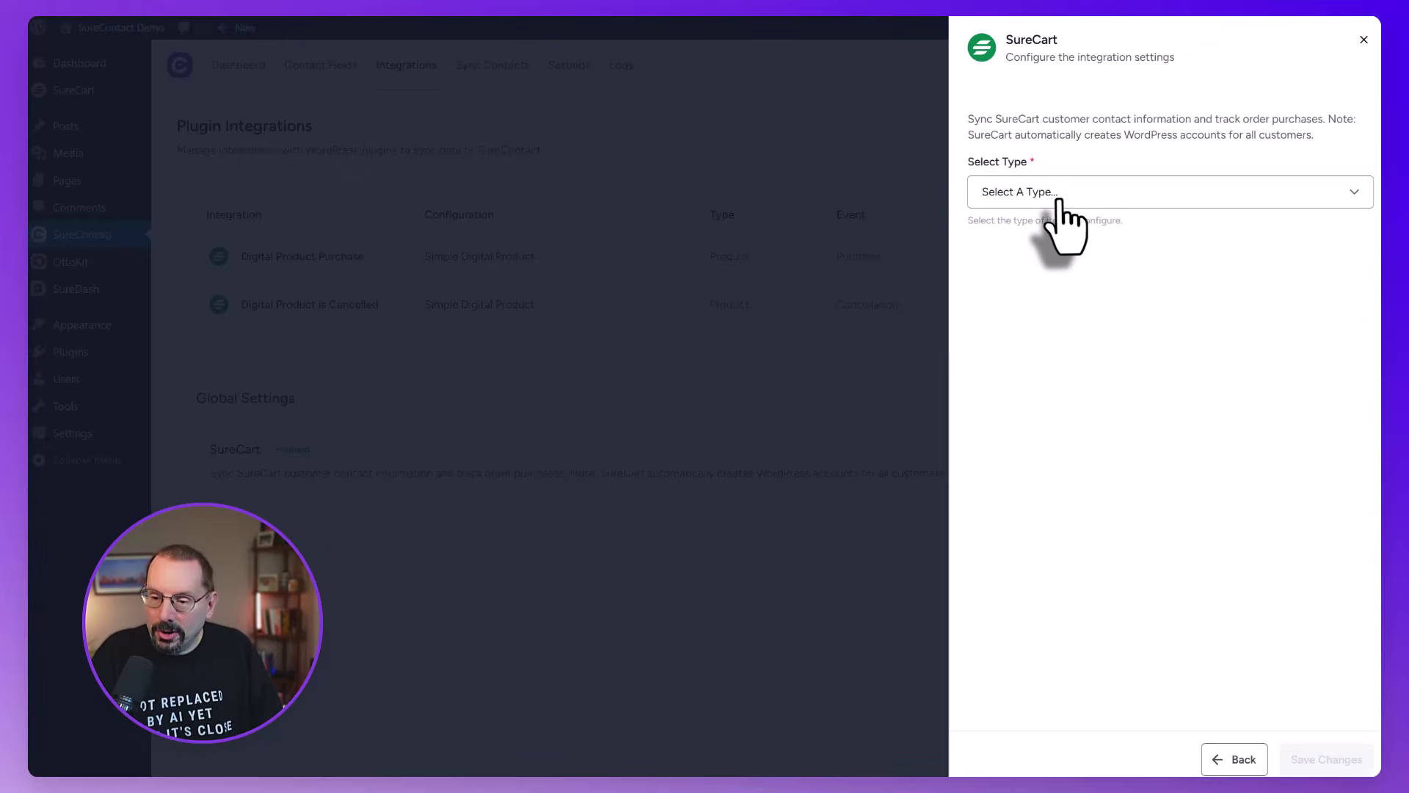
left_click(1058, 202)
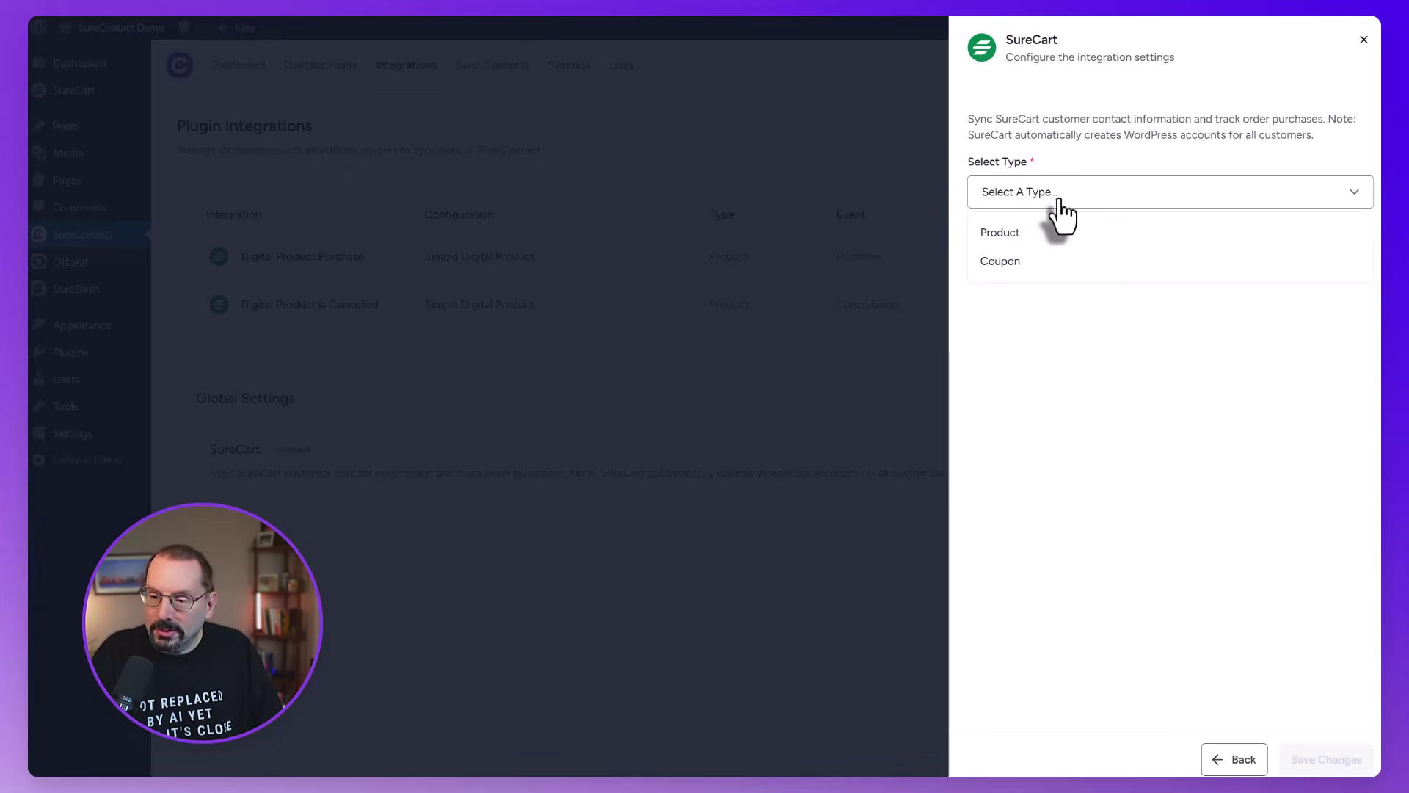
left_click(1027, 264)
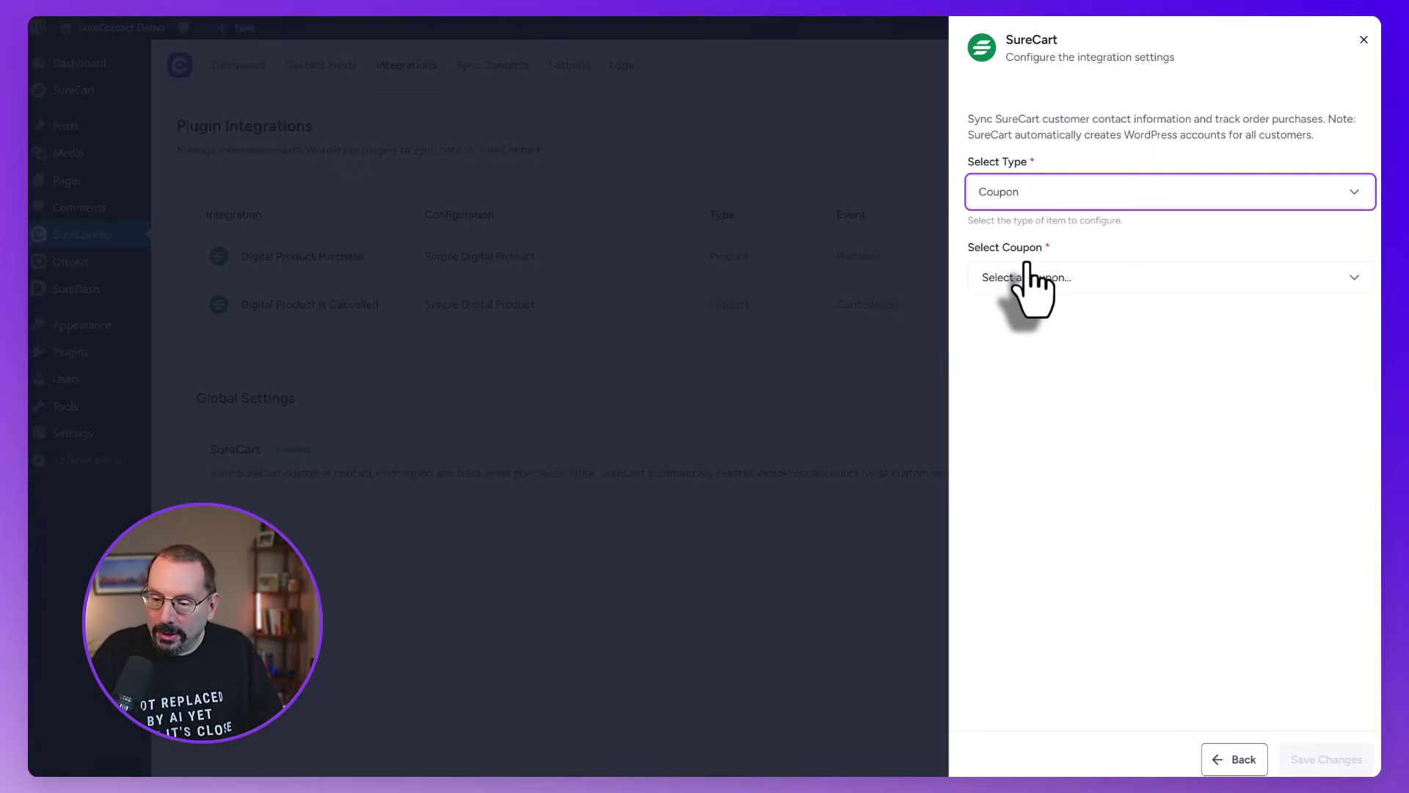
left_click(1068, 283)
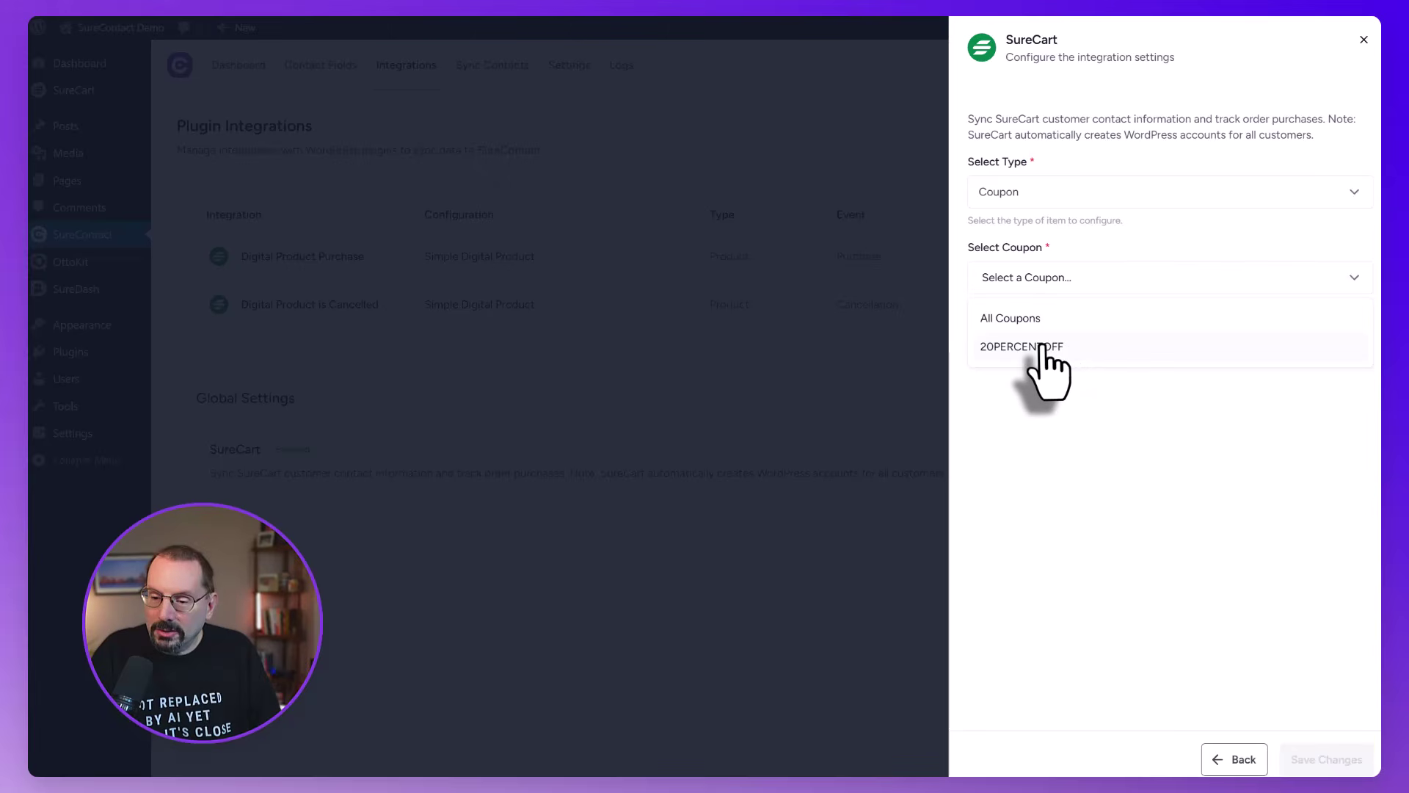
left_click(1041, 346)
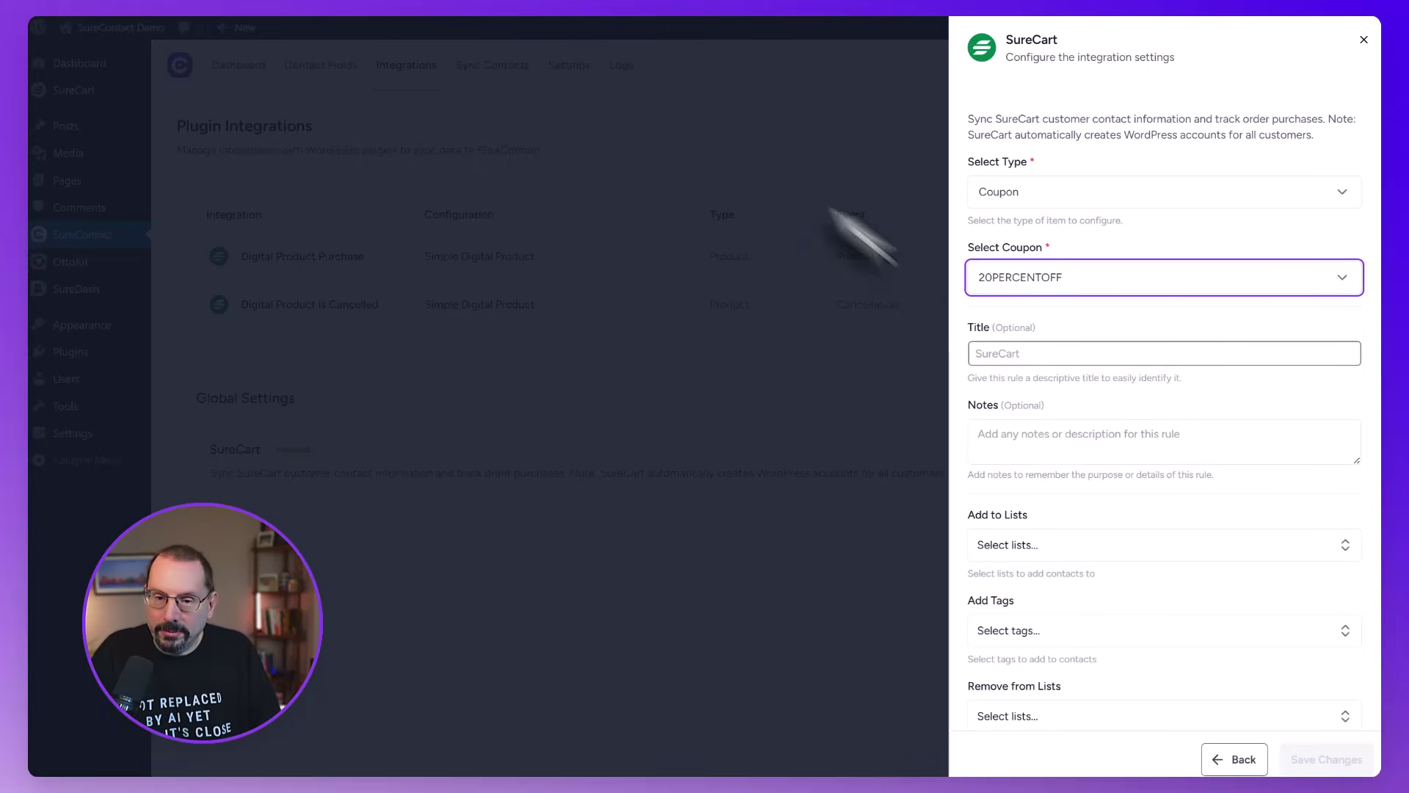
Title the rule '20 Percent Coupon', tag coupon users 20_OFF, and save it
left_click(1007, 354)
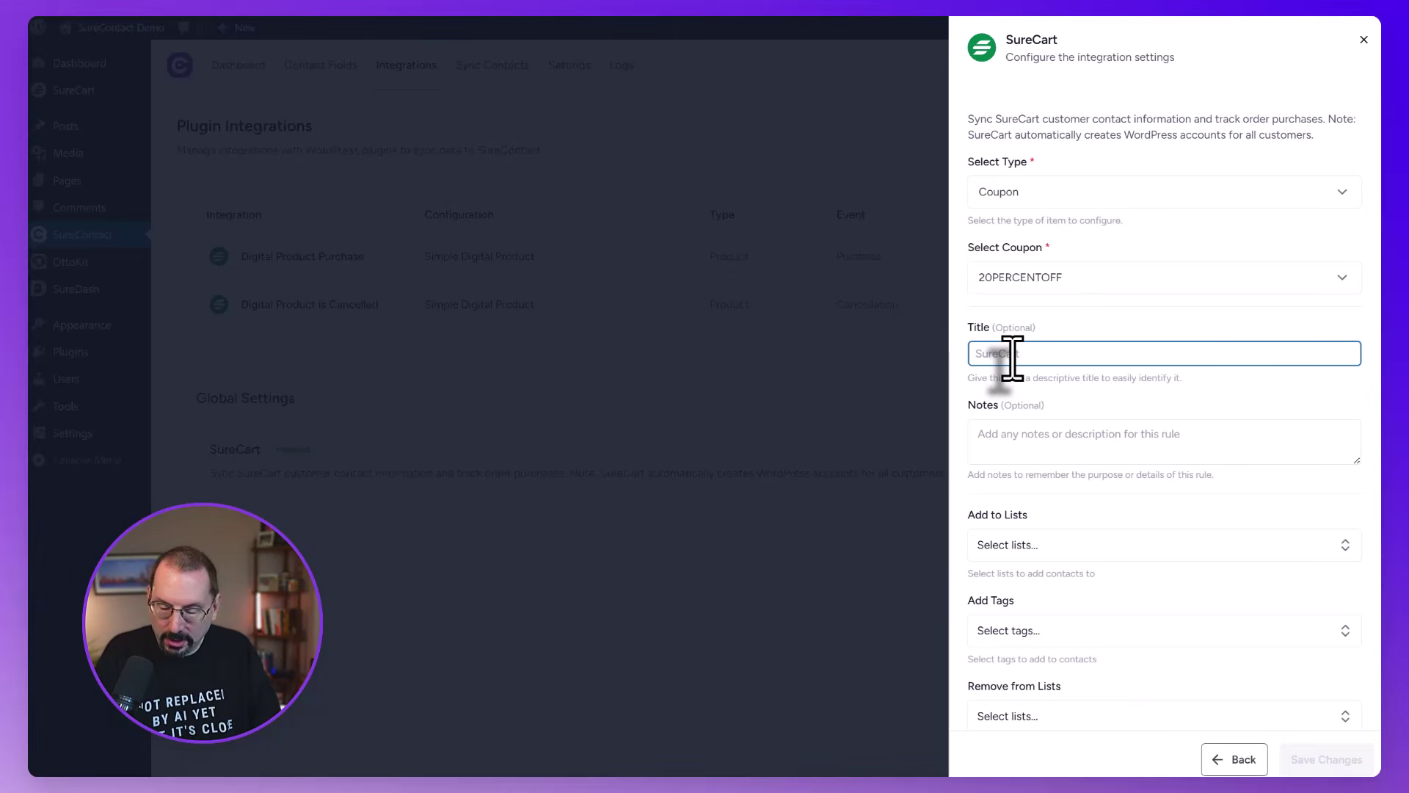
type("20 Percent Cou")
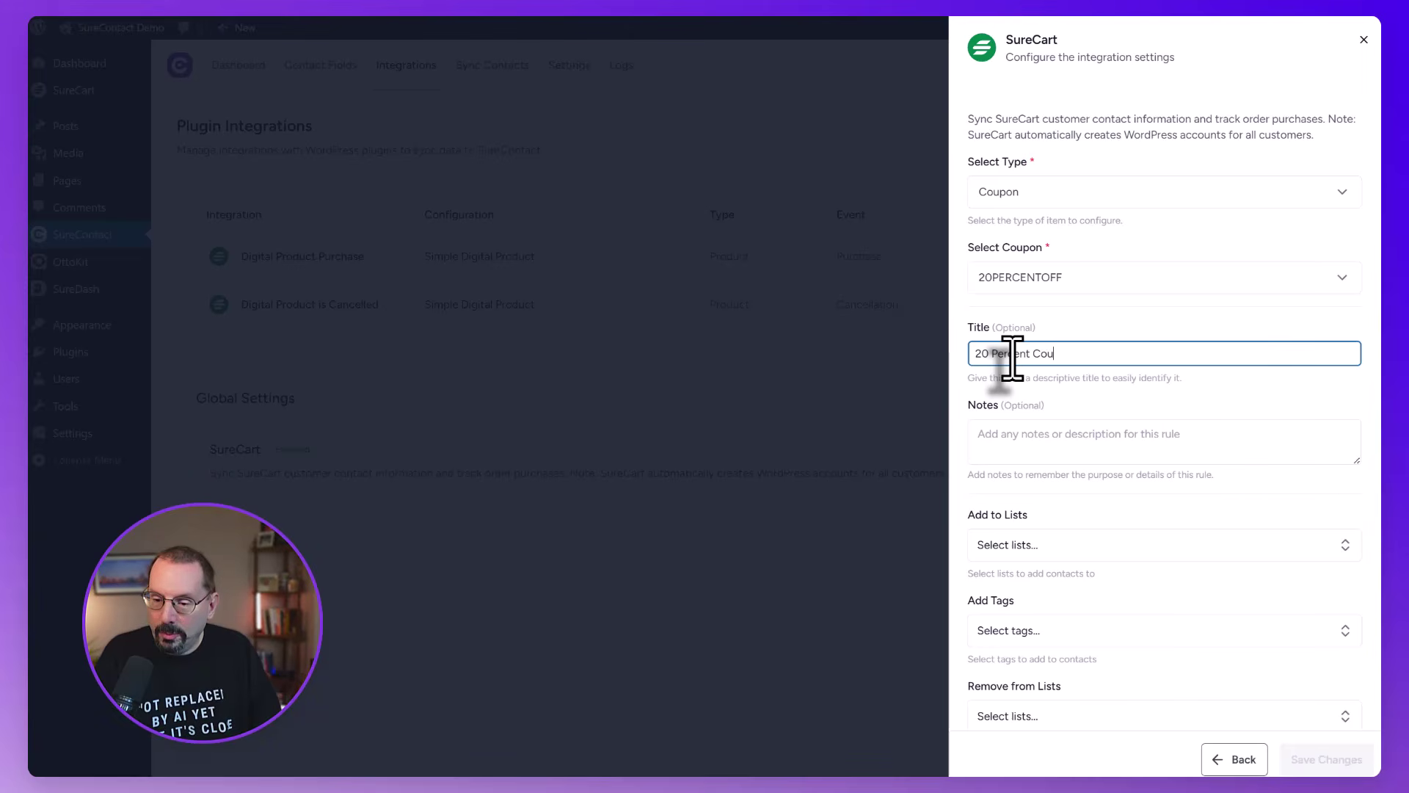
type("pon")
scroll(1079, 440, "down", 1)
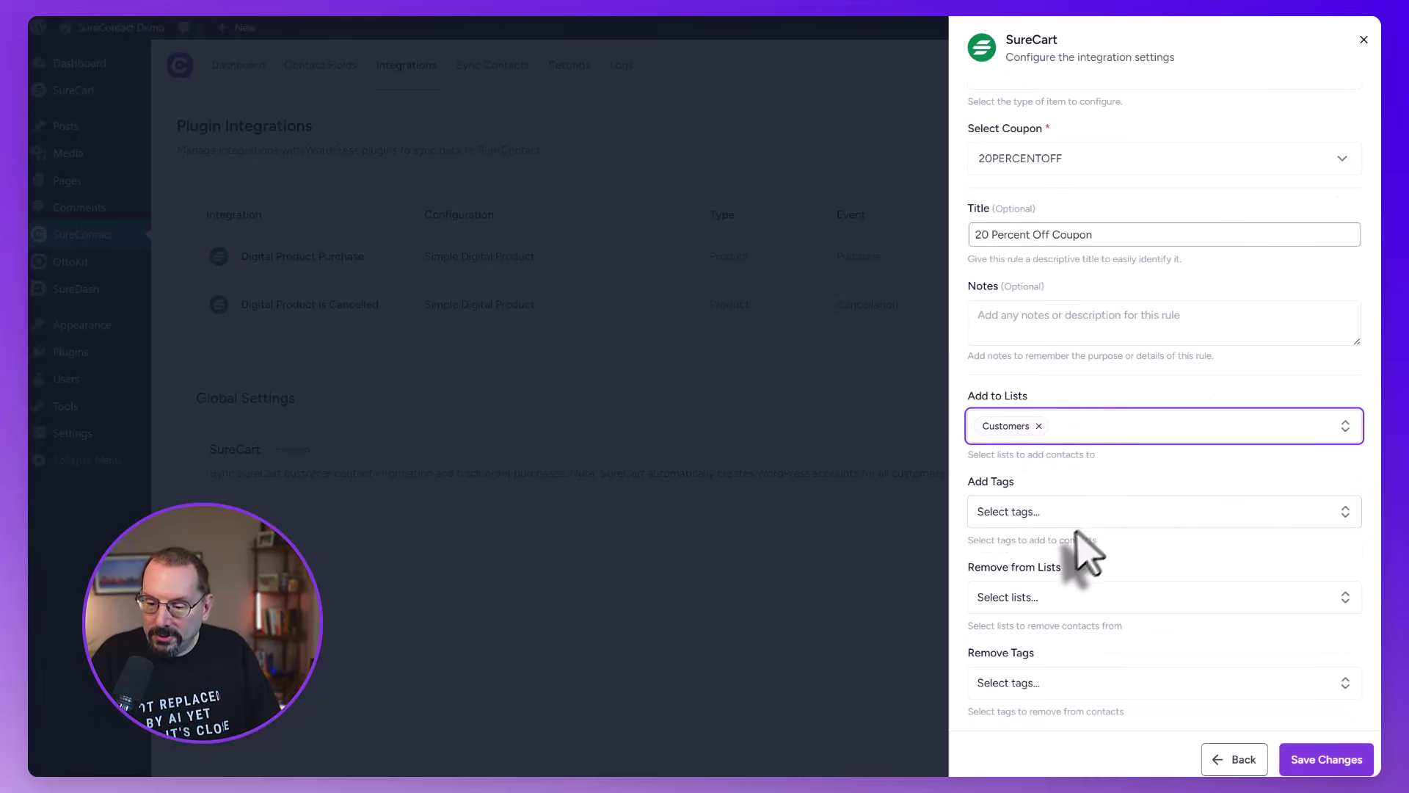
left_click(1071, 518)
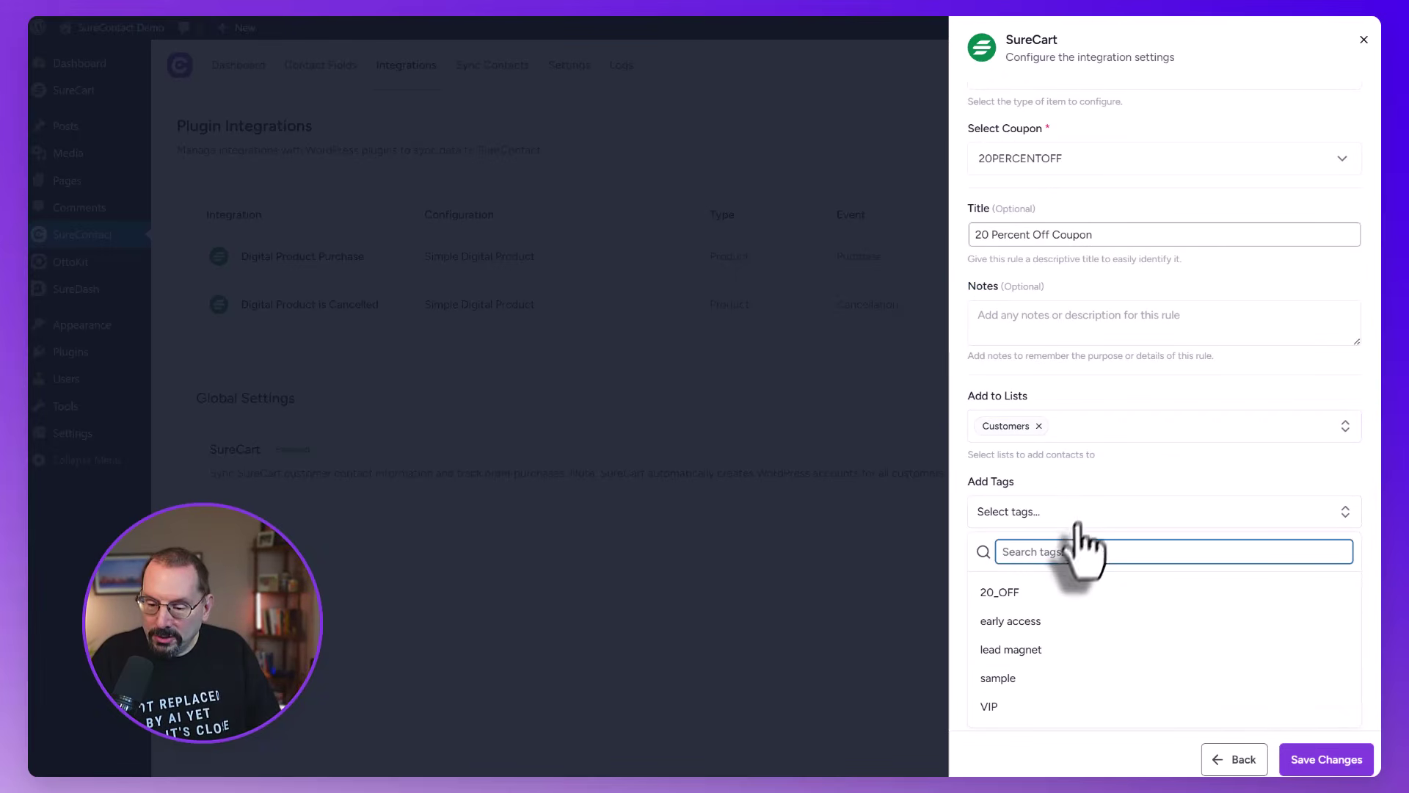
left_click(1017, 593)
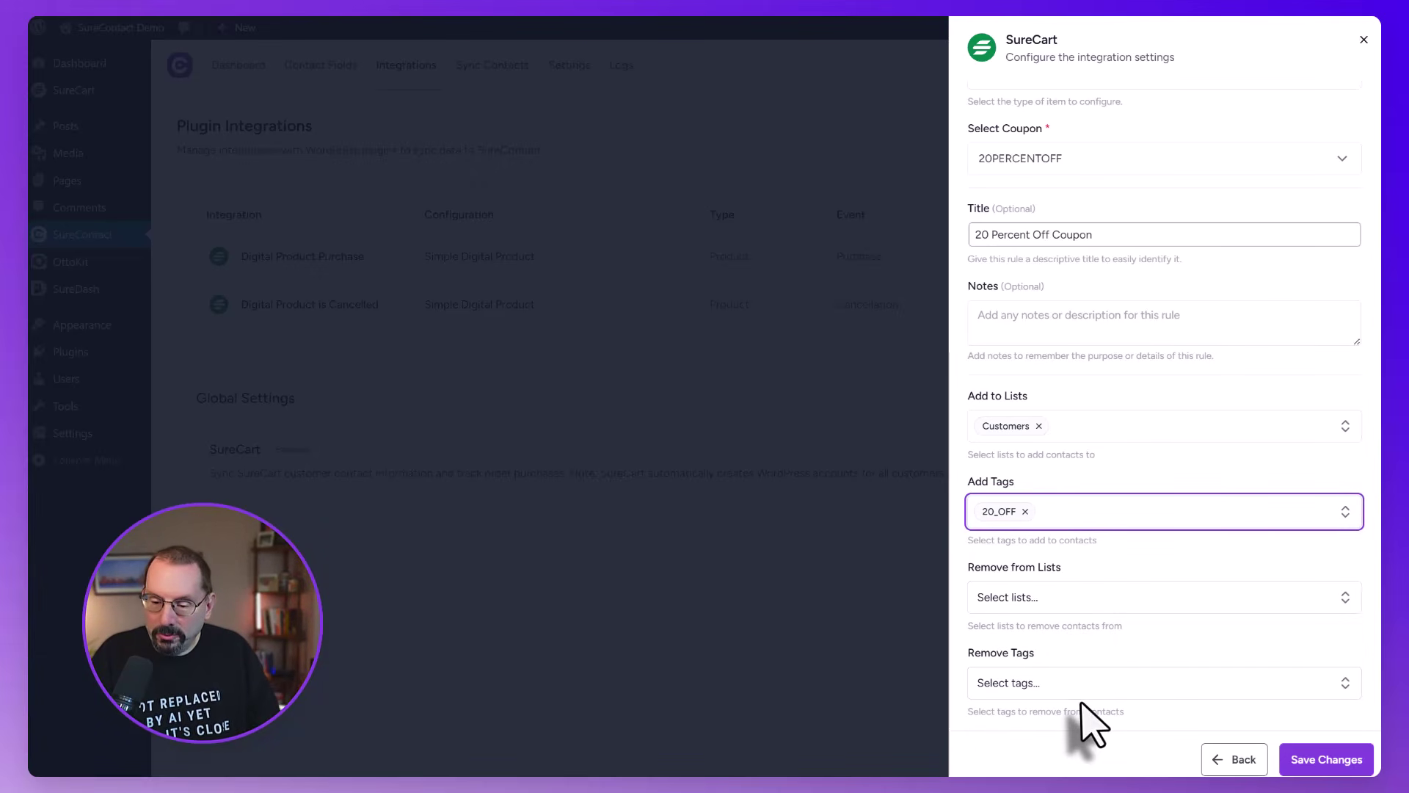
left_click(1337, 765)
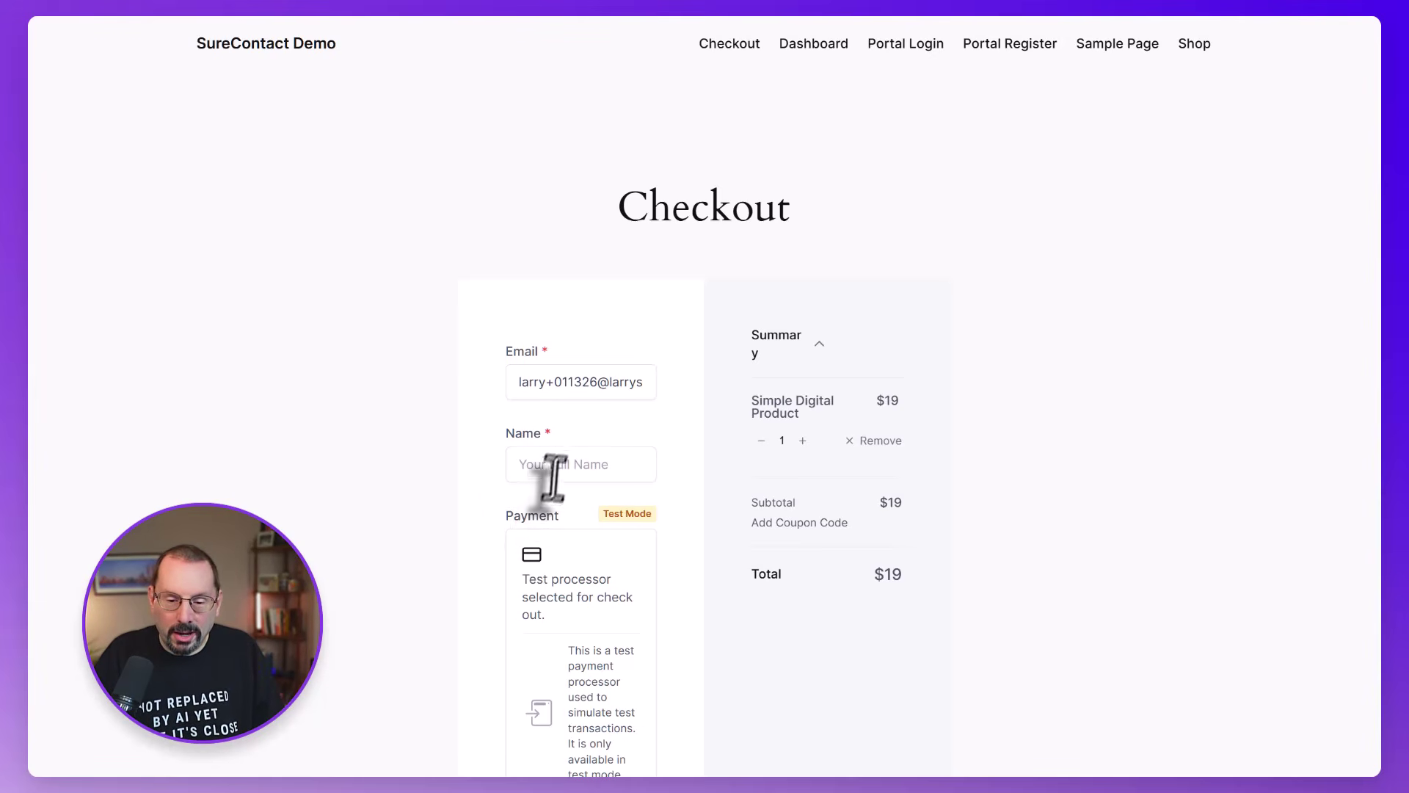
Fill in the buyer's full name, apply the pasted coupon code, and purchase for $15.20
left_click(566, 456)
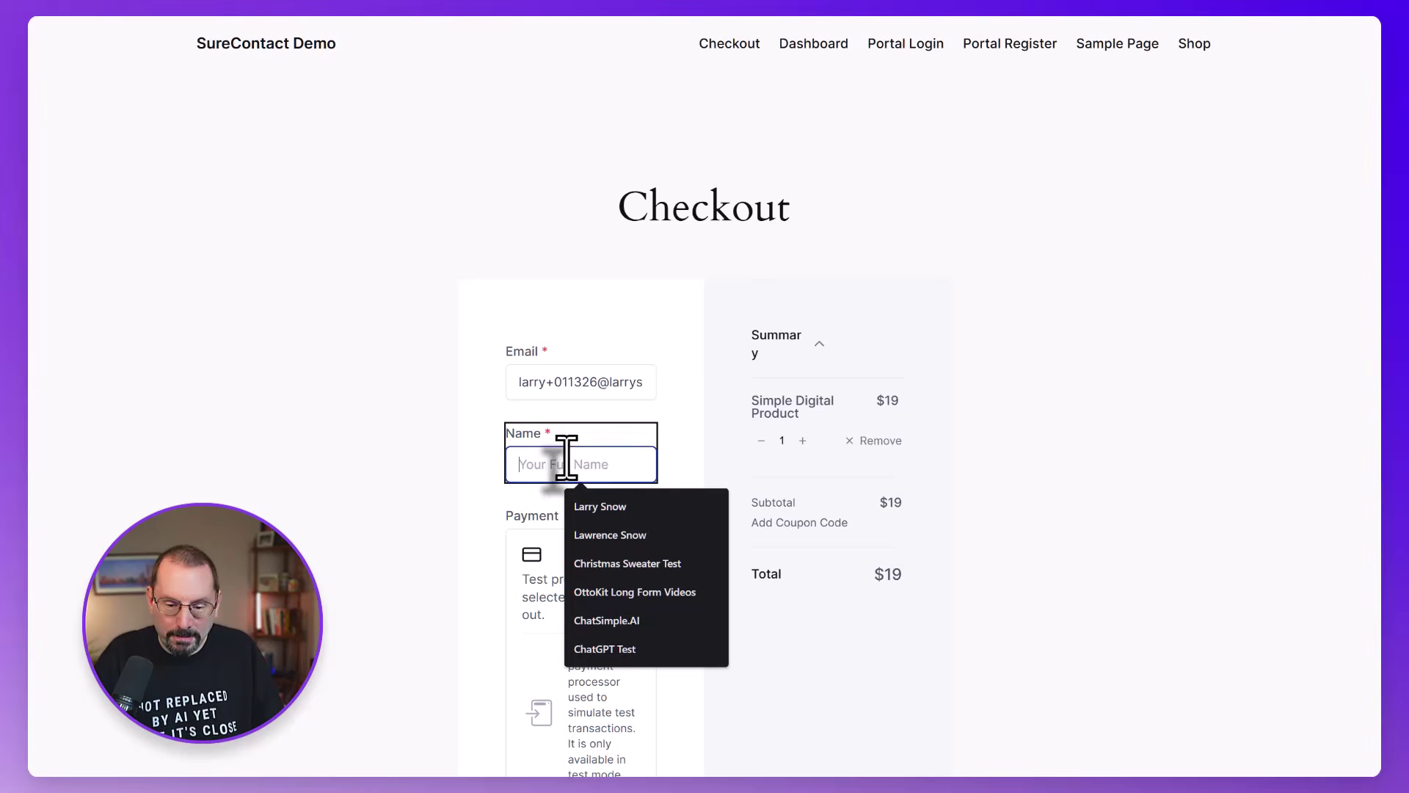
left_click(587, 503)
scroll(764, 424, "down", 2)
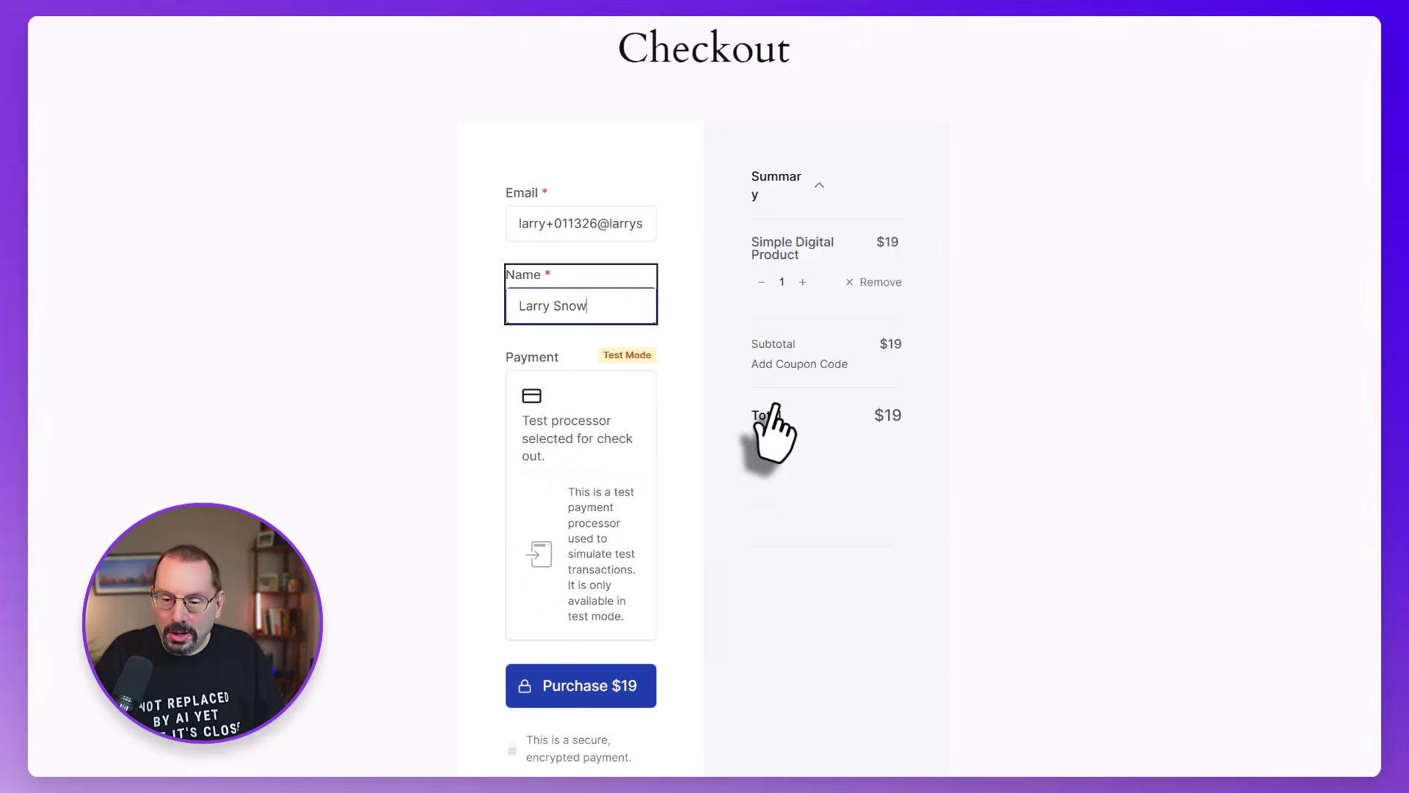
left_click(815, 366)
type("1277EA09")
left_click(896, 419)
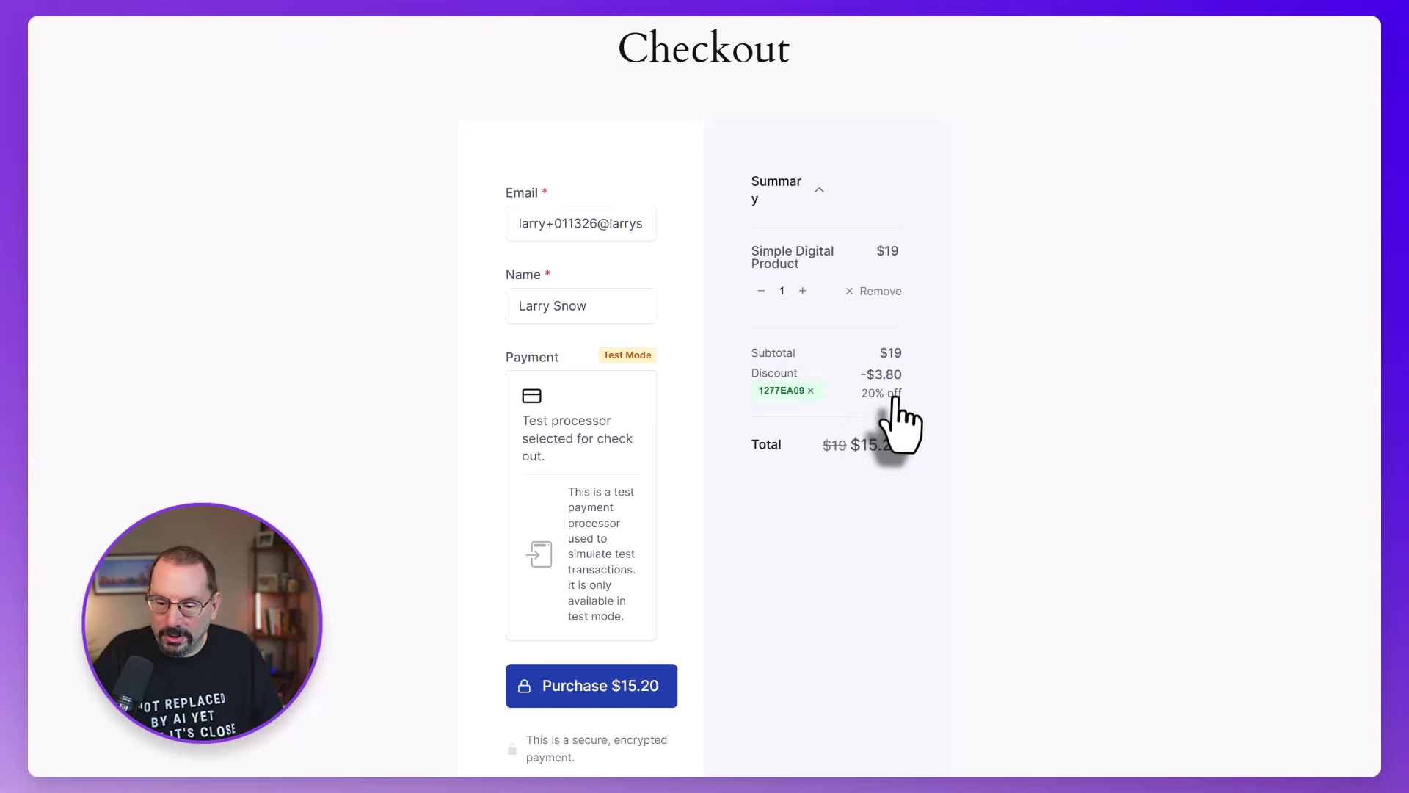
left_click(625, 675)
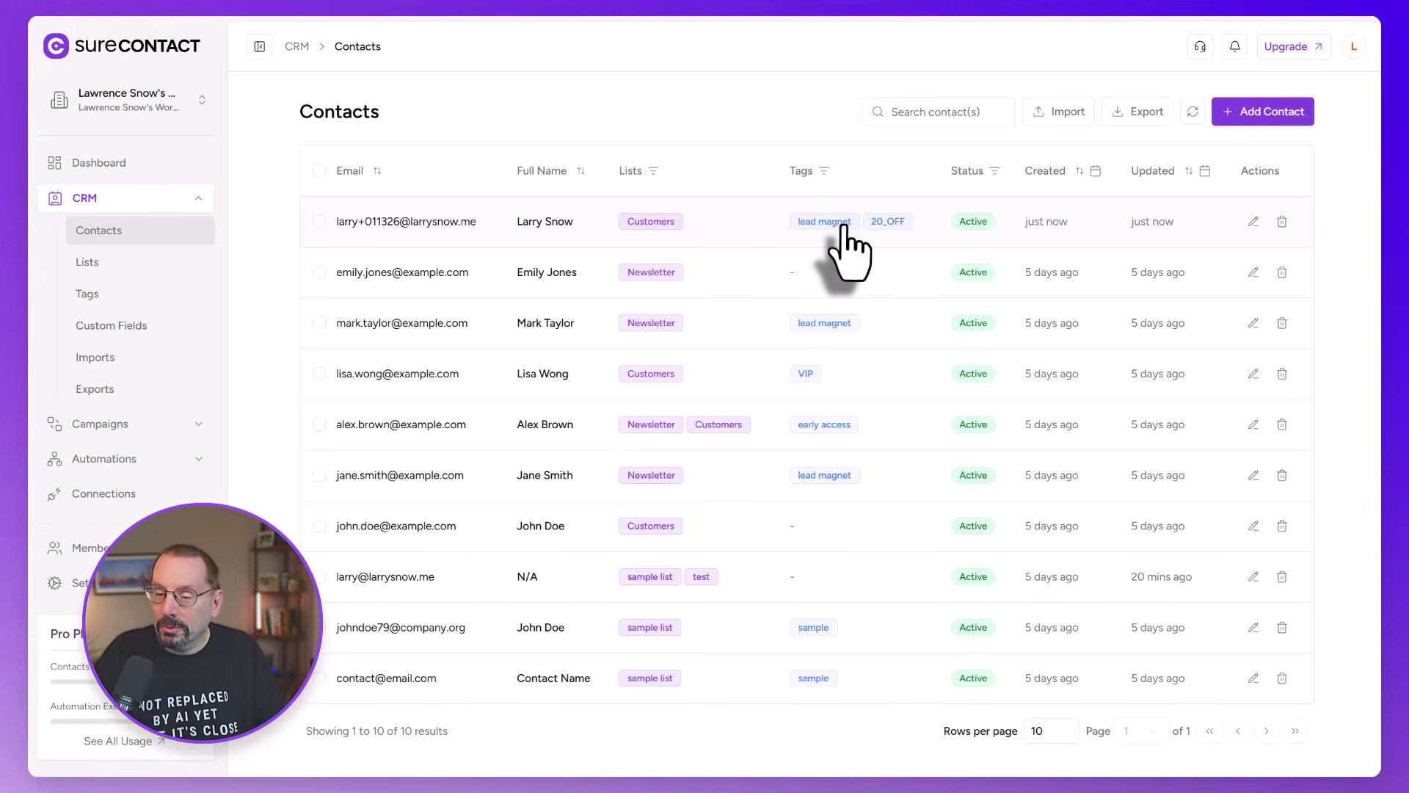
Open the new buyer's contact record and view its E-Commerce purchase history
left_click(411, 221)
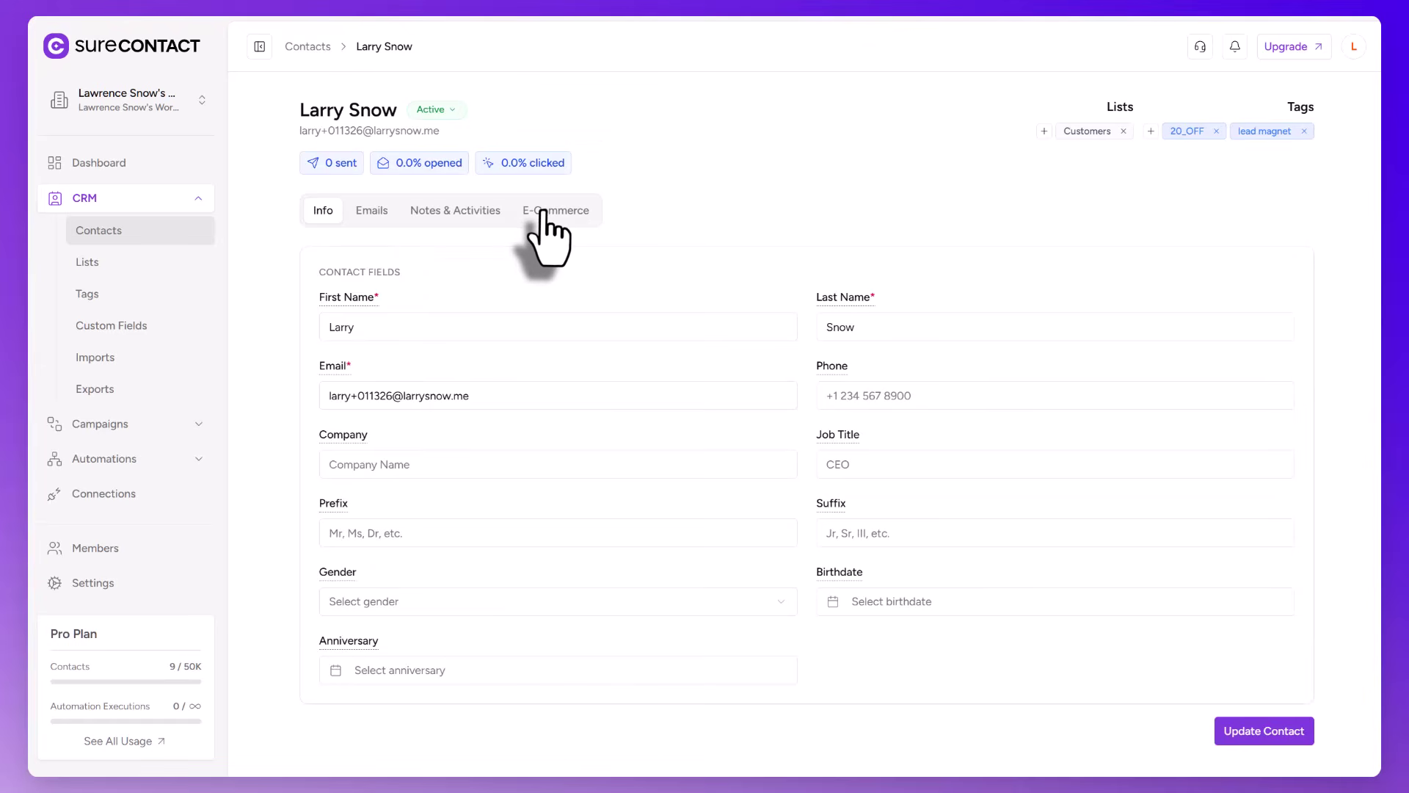
left_click(544, 213)
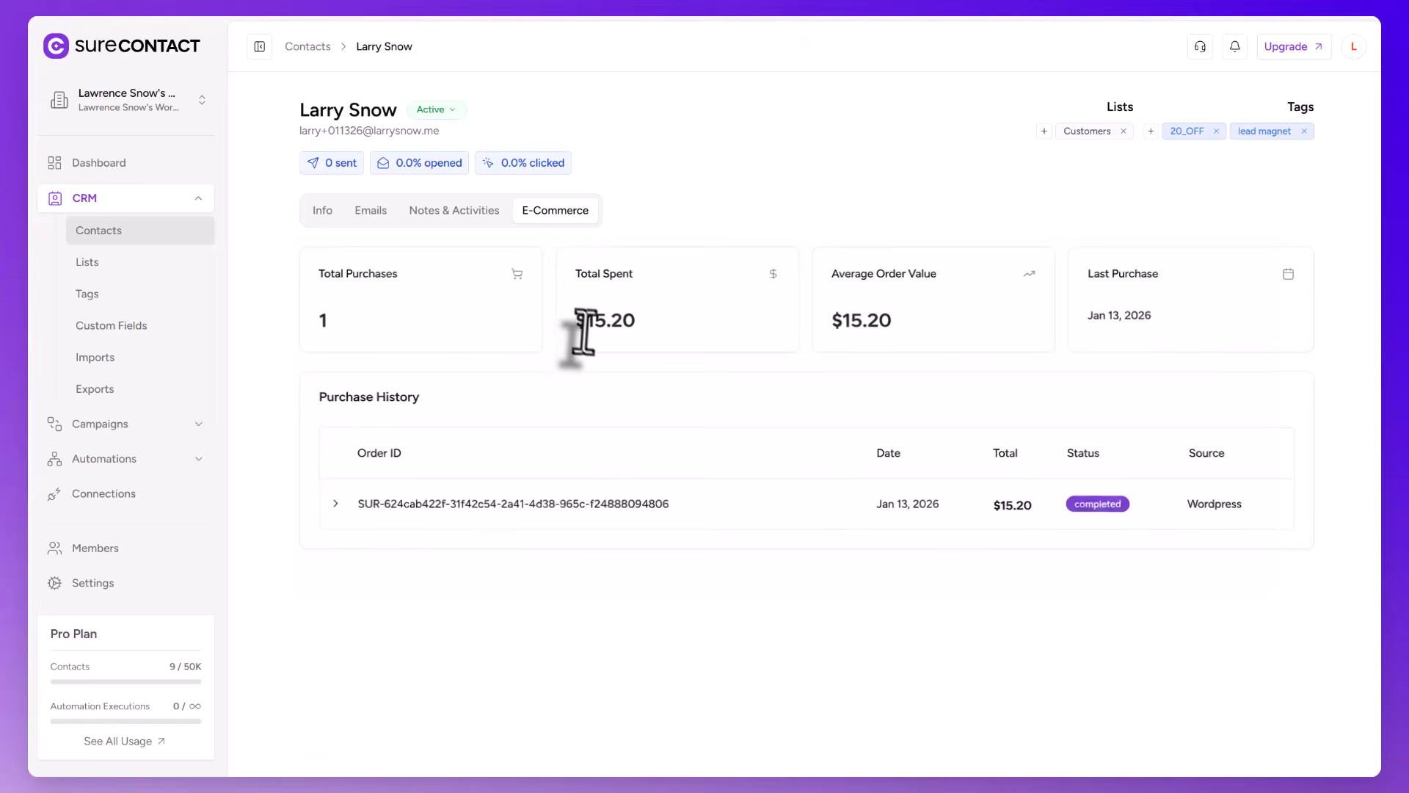